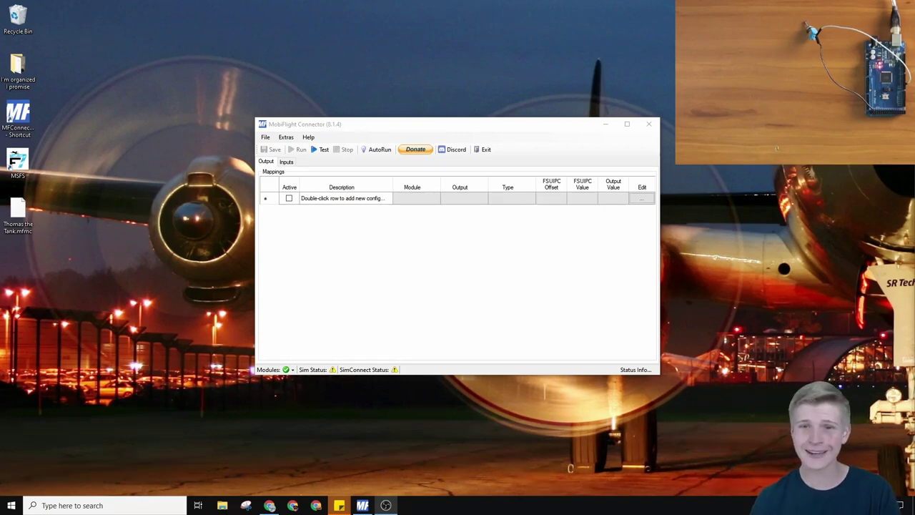
Add an active input row described as the world's best switch and open its Edit wizard.
click(266, 152)
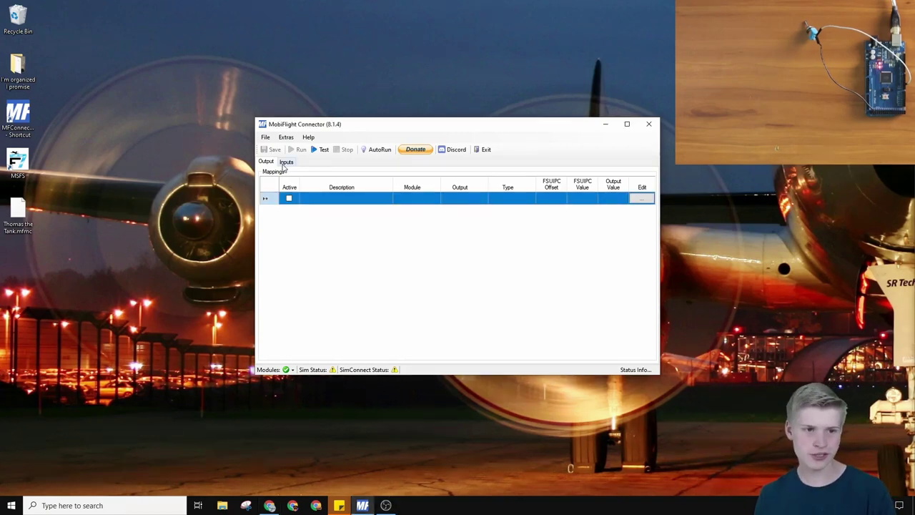
click(286, 163)
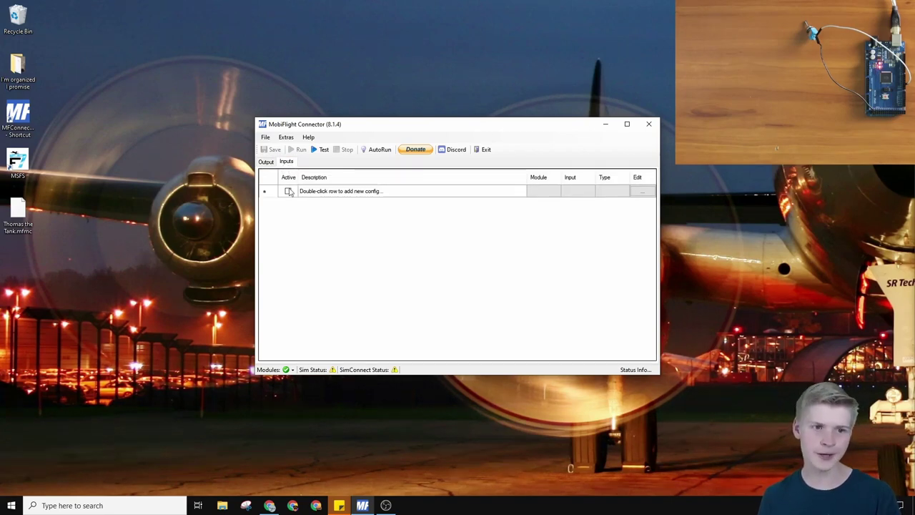
click(288, 192)
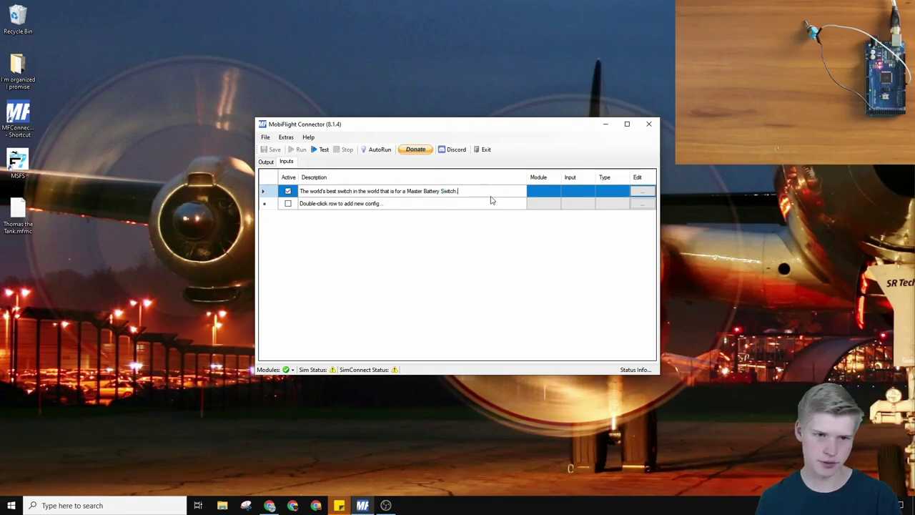
click(642, 192)
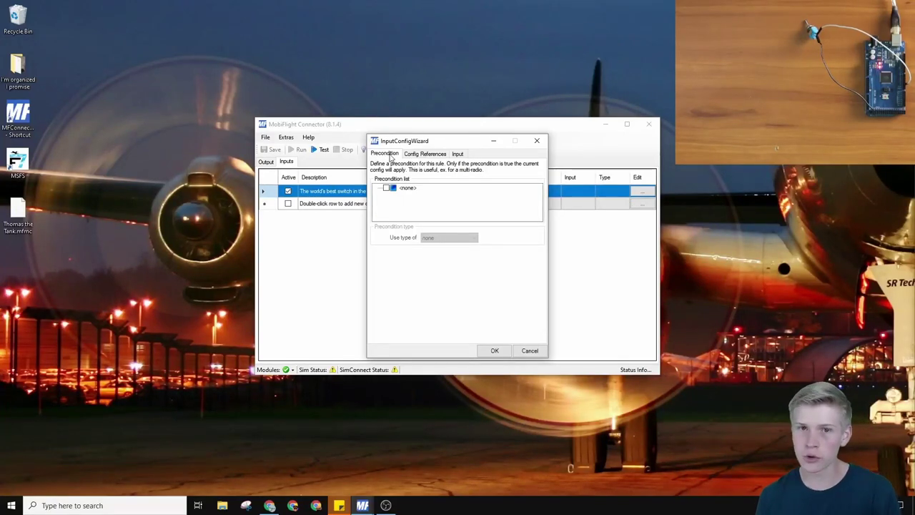
Choose Thomas the Tank as the input module on the wizard's Input tab.
click(420, 155)
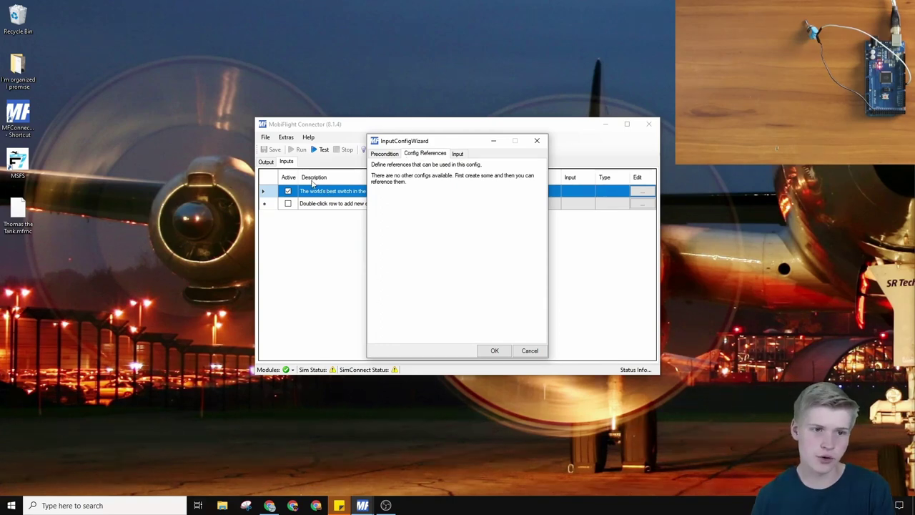
click(457, 157)
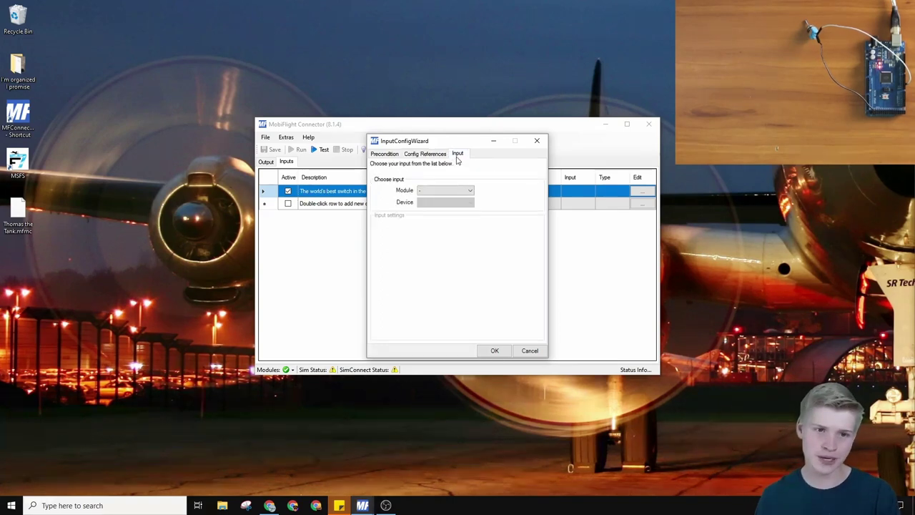
click(429, 192)
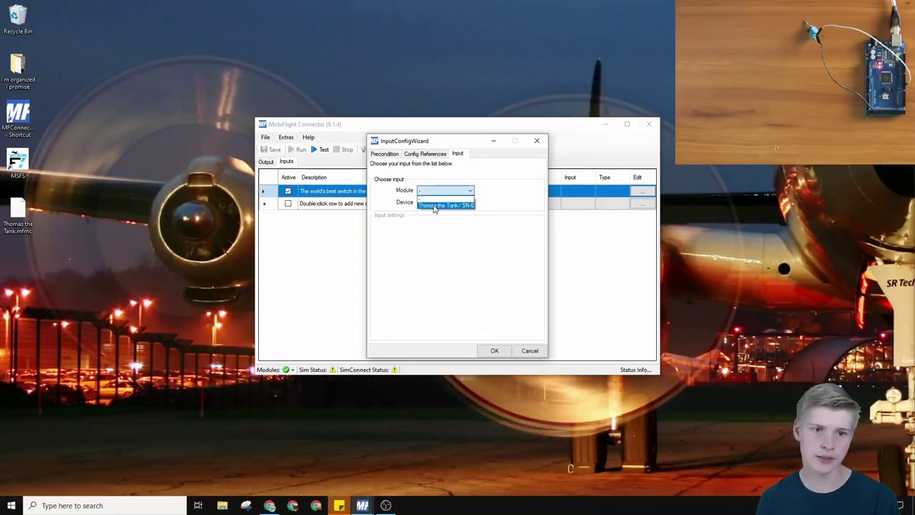
click(434, 206)
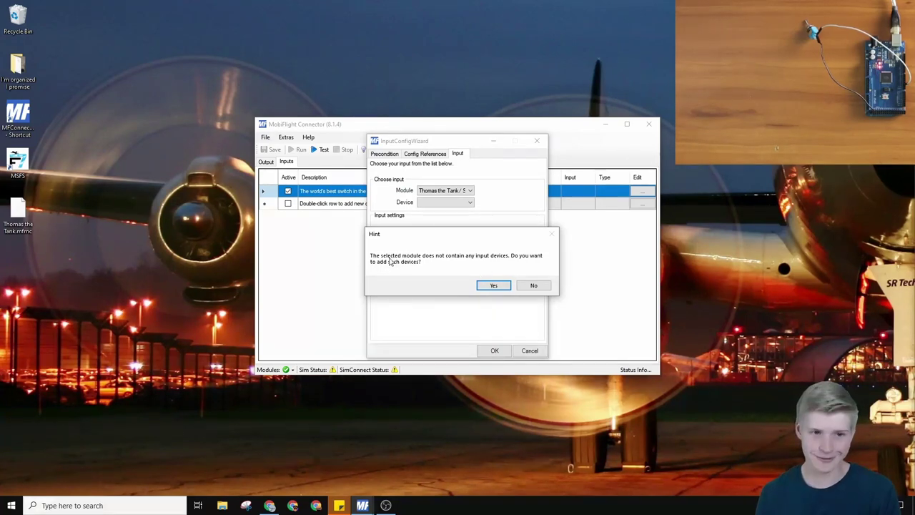
Accept adding input devices and add a Button on pin 2 to Thomas the Tank.
click(493, 285)
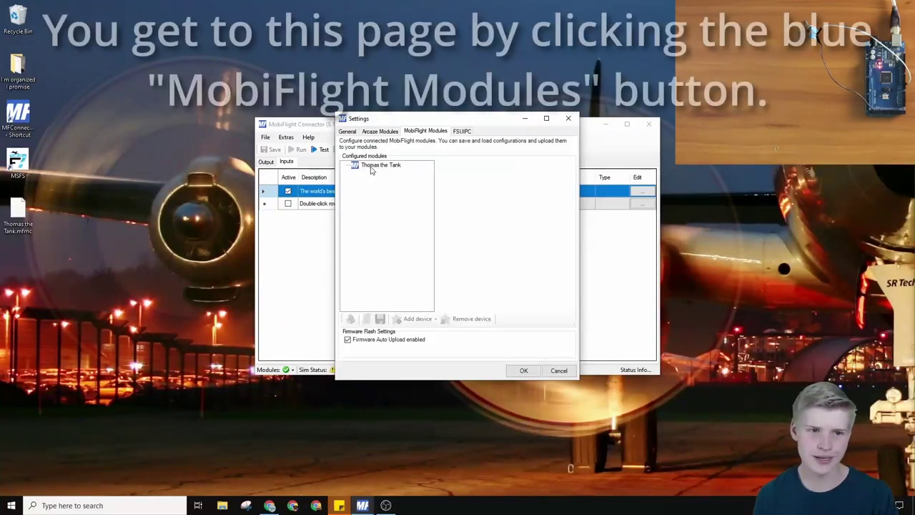
click(371, 166)
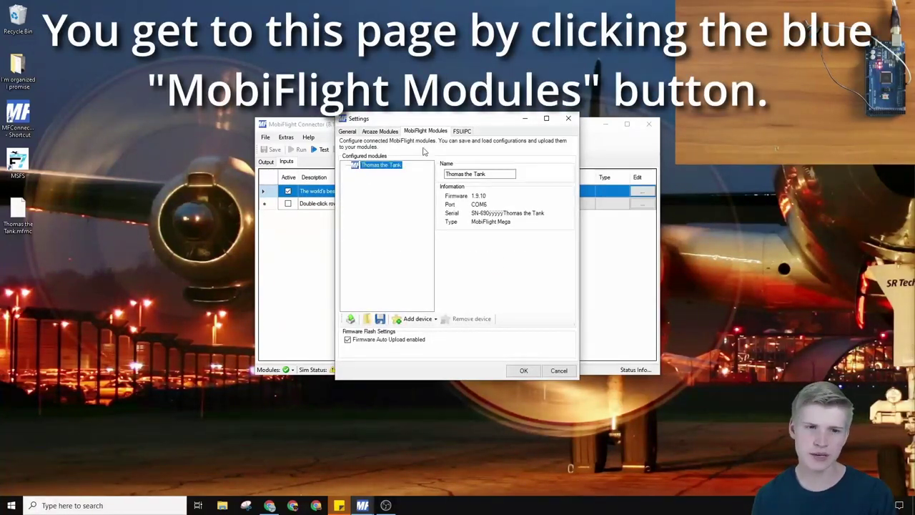
click(417, 319)
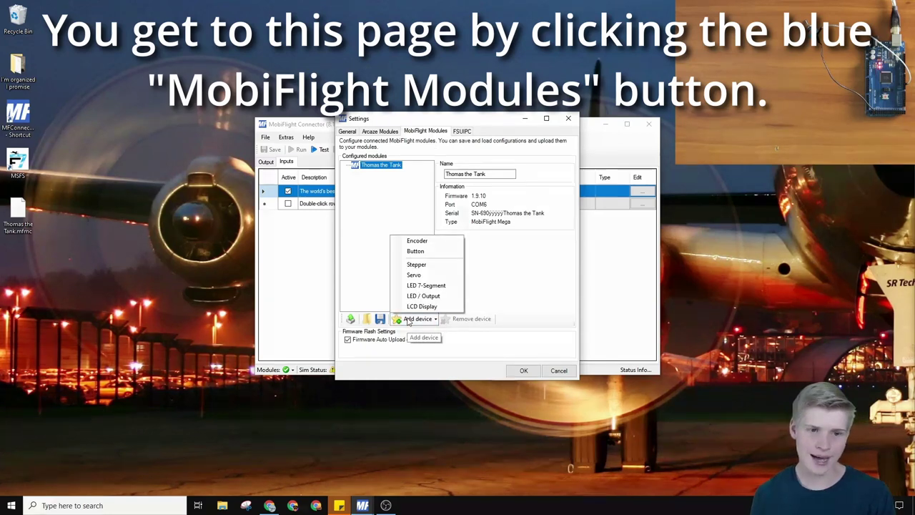
click(430, 251)
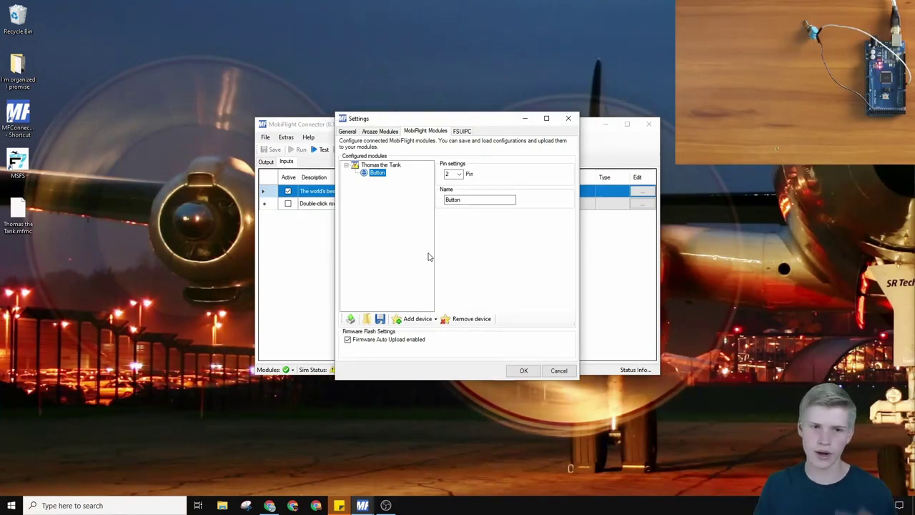
Rename the new button device to 'Bobby da Battery'.
double_click(479, 199)
key(BackSpace)
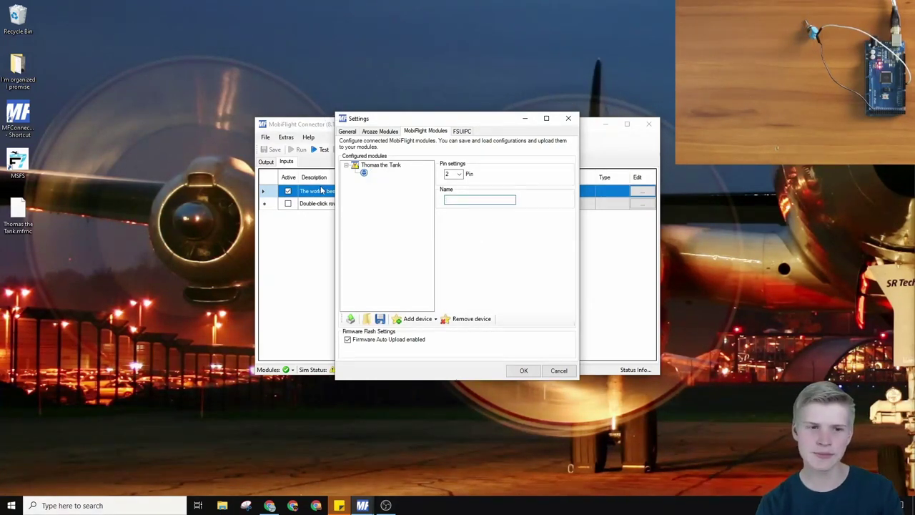
text(Bobby)
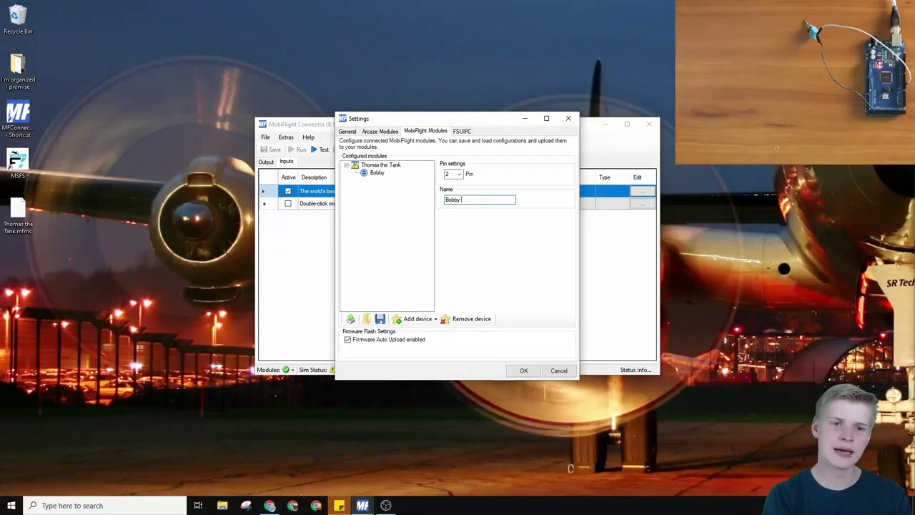
text( da Battery)
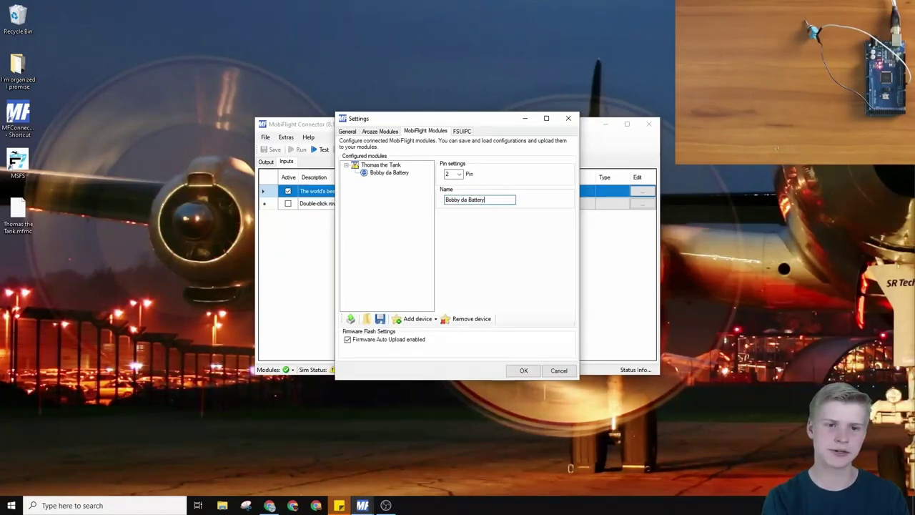
key(ctrl+a)
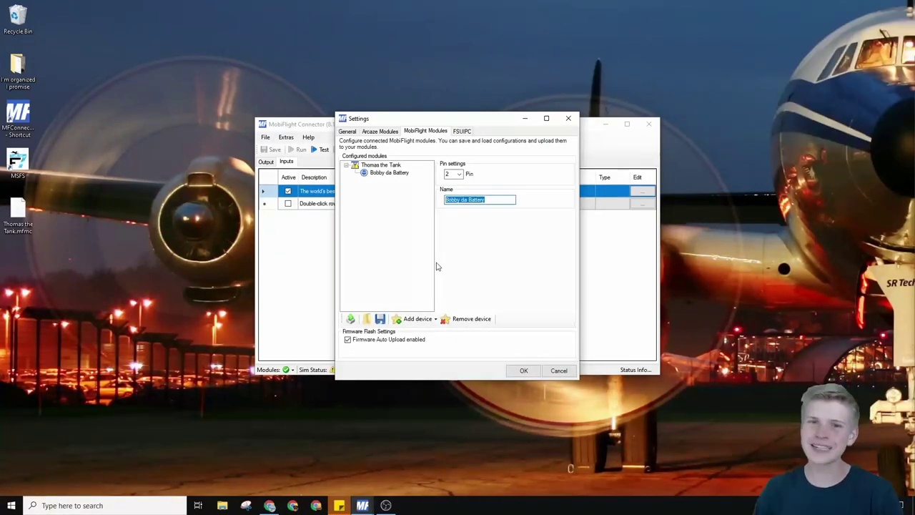
click(494, 201)
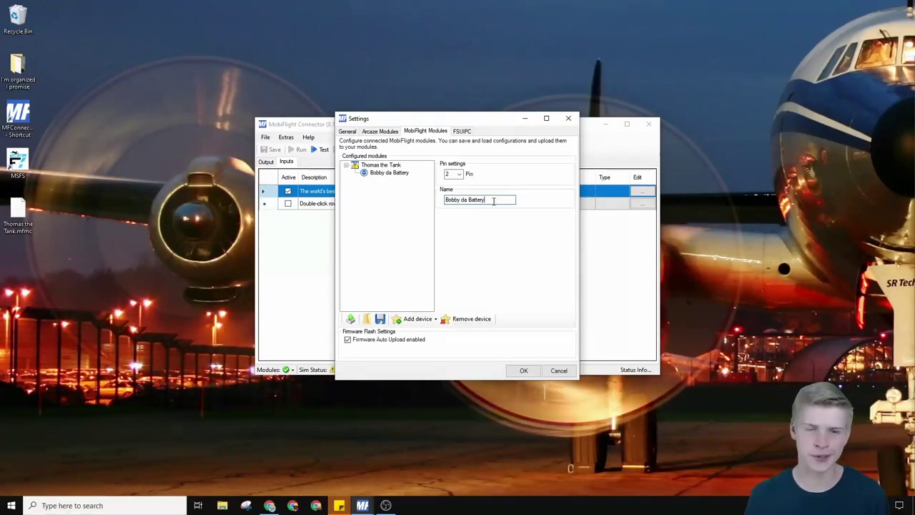
click(449, 174)
click(390, 173)
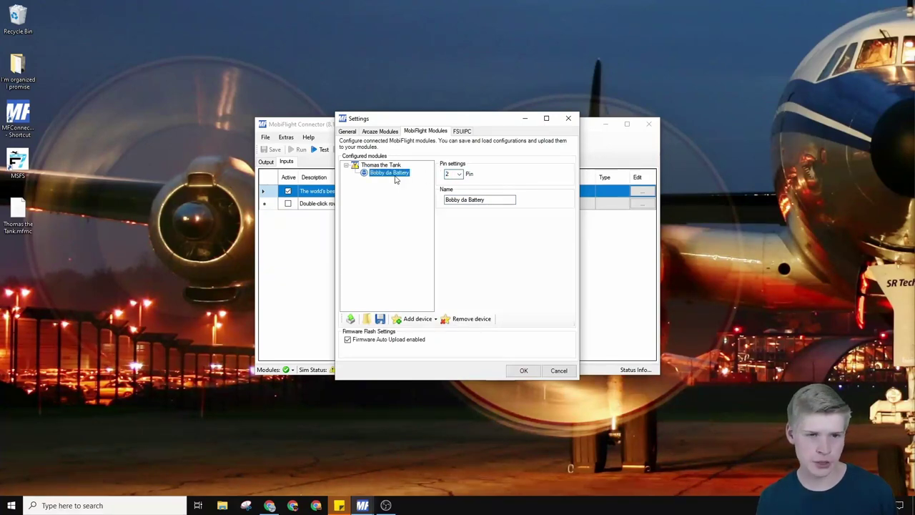
Upload the module configuration to the board and confirm the finished message.
click(350, 319)
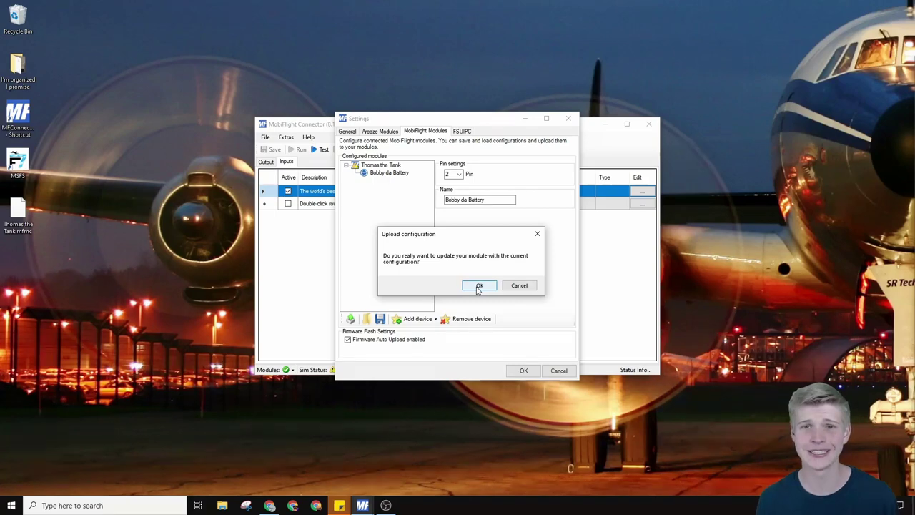
click(478, 287)
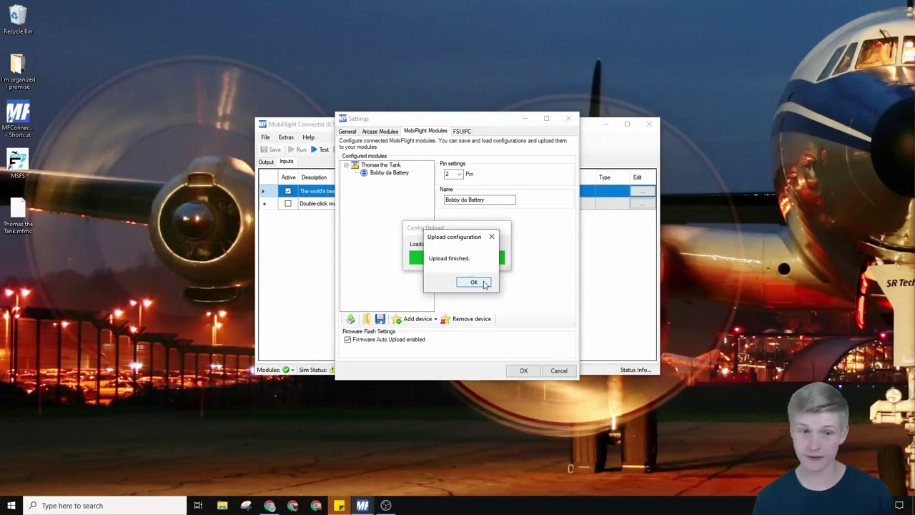
click(472, 283)
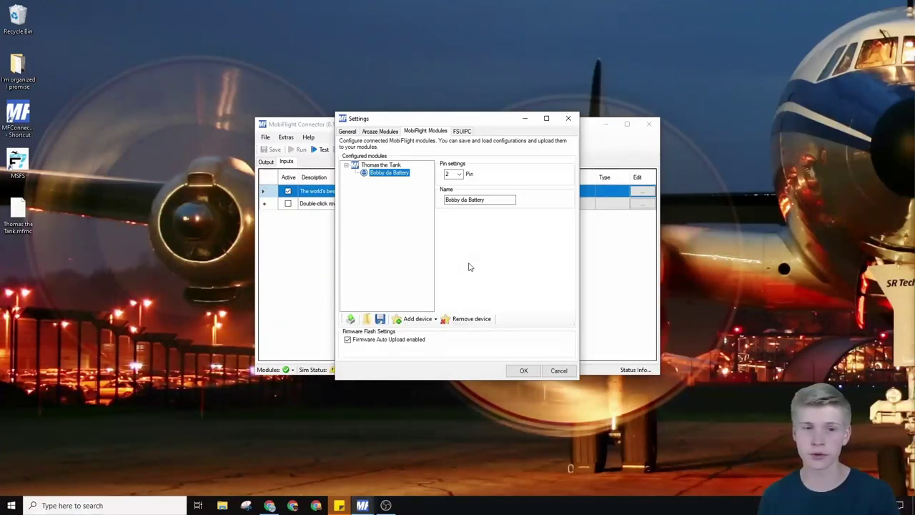
click(461, 199)
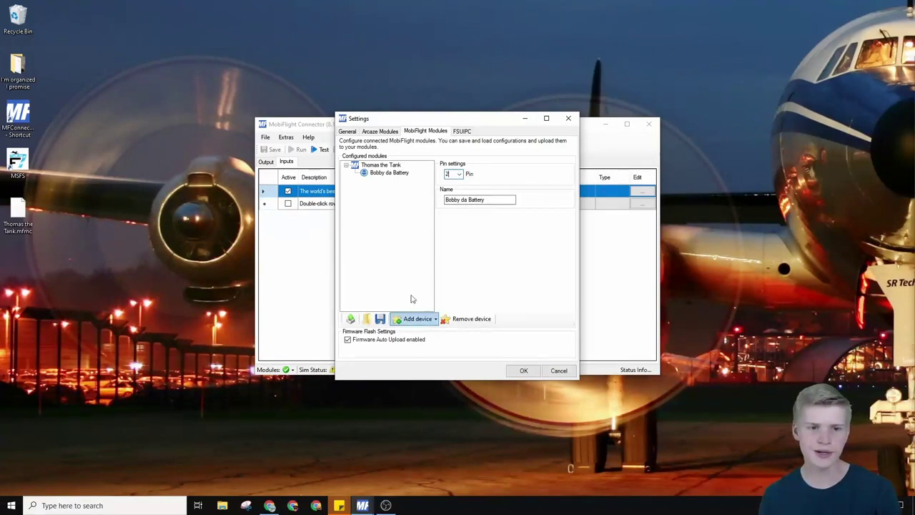
Select the Bobby da Battery button as the wizard's input device.
click(523, 371)
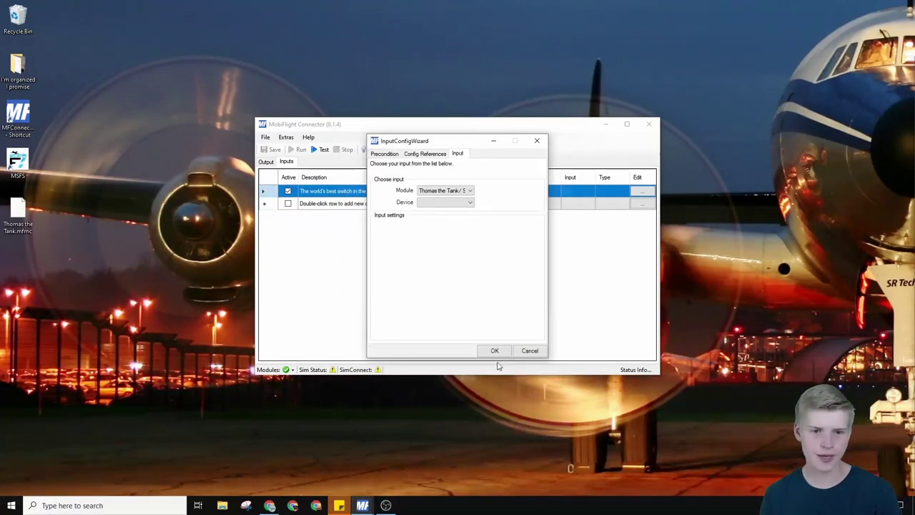
click(434, 202)
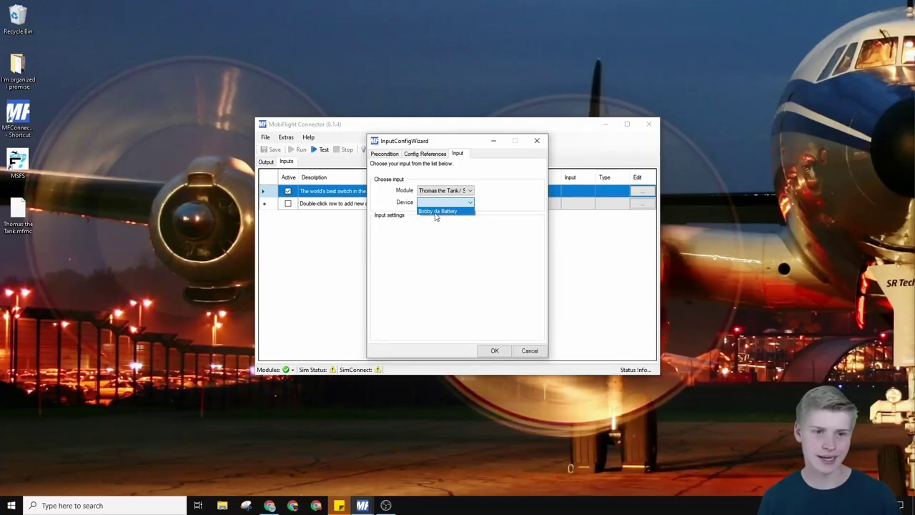
click(427, 212)
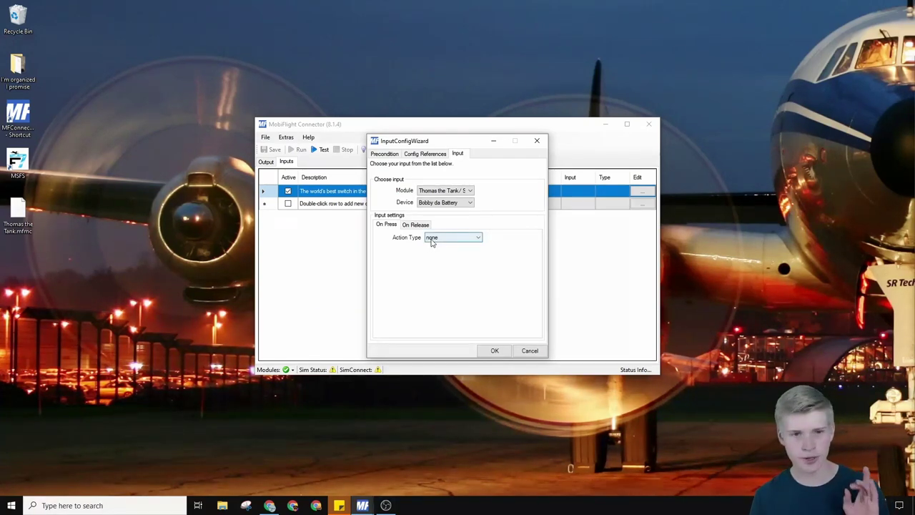
click(406, 225)
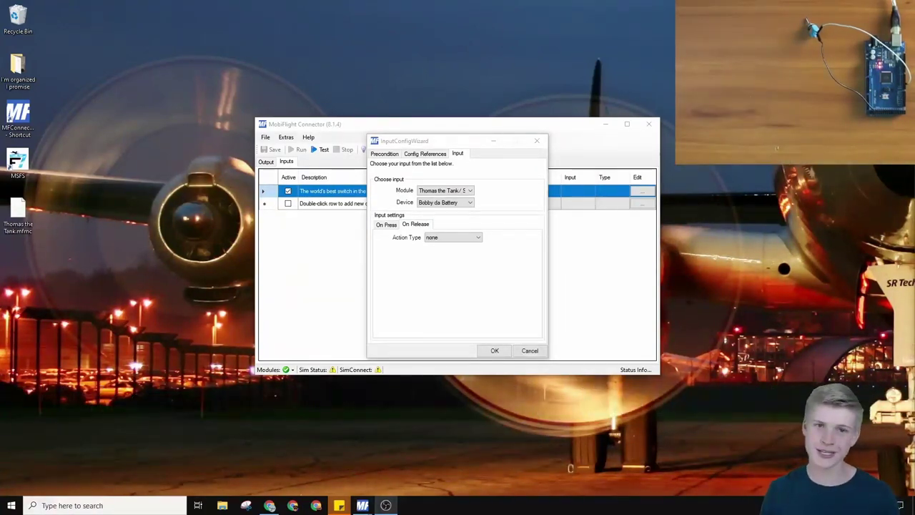
click(400, 241)
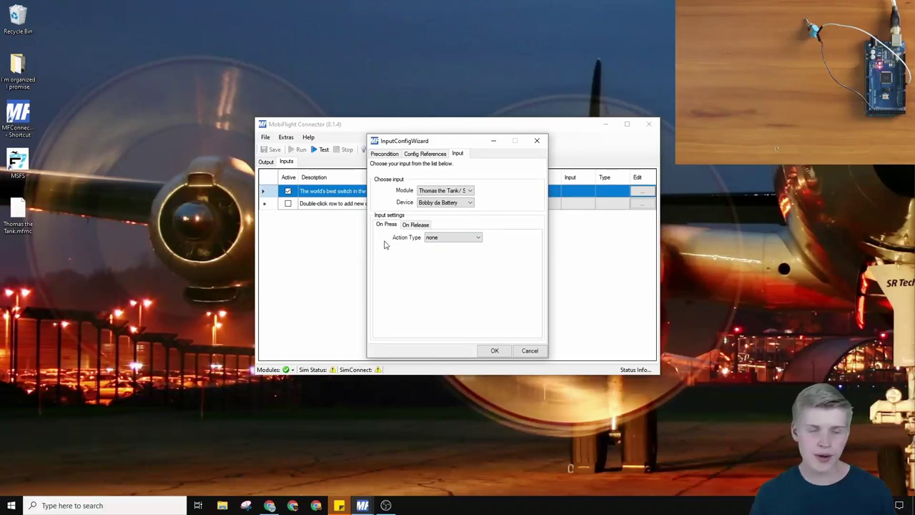
Set the on-press Action Type to FSUIPC Offset, leaving Use preset empty.
click(434, 238)
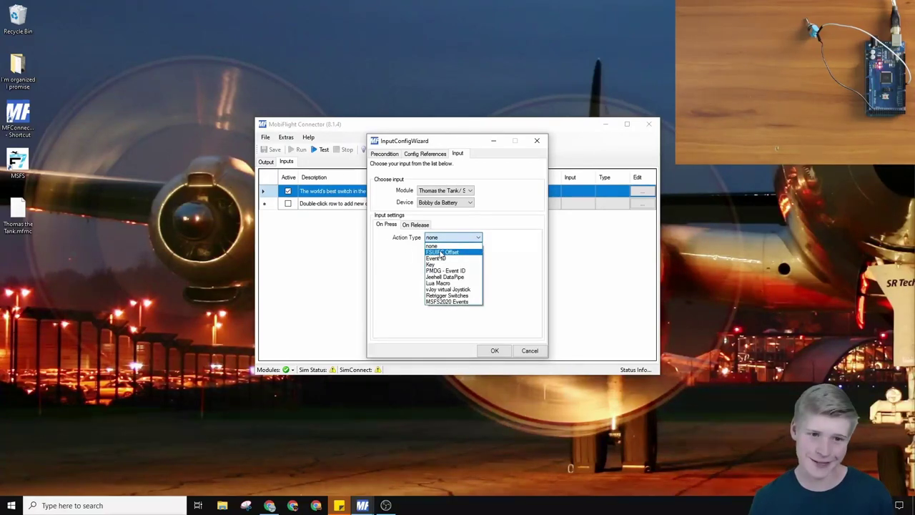
click(444, 253)
click(452, 237)
click(452, 257)
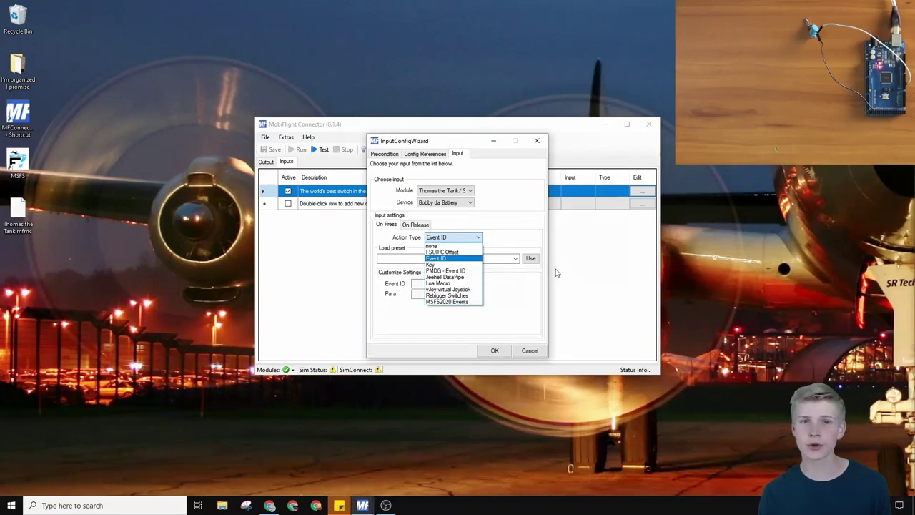
click(442, 251)
click(516, 260)
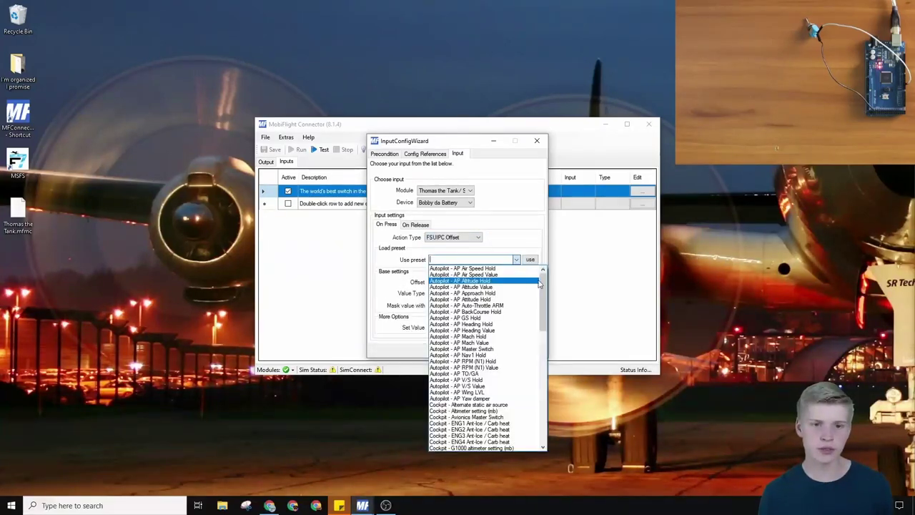
drag(541, 285, 545, 422)
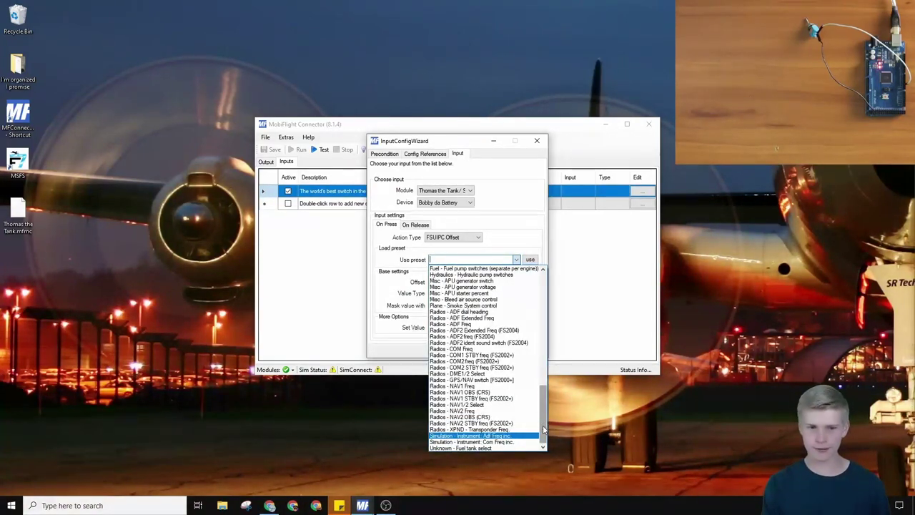
drag(545, 429, 545, 312)
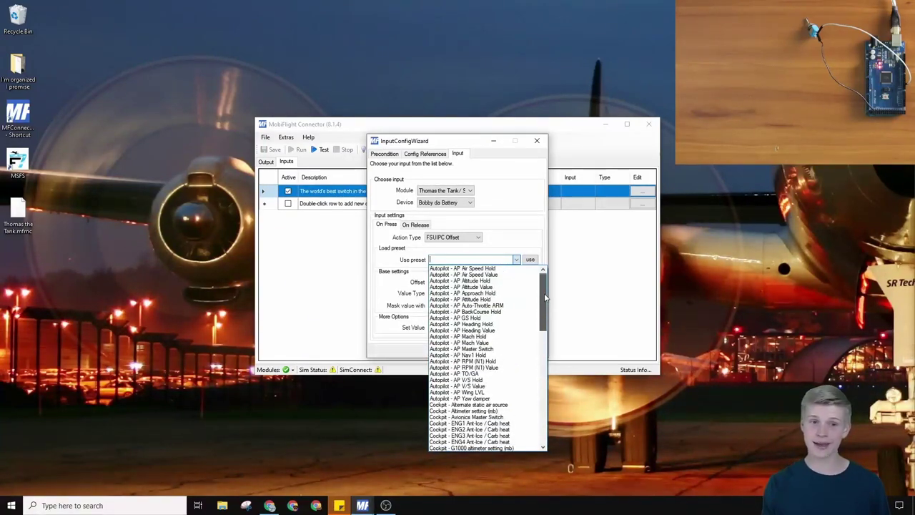
click(389, 263)
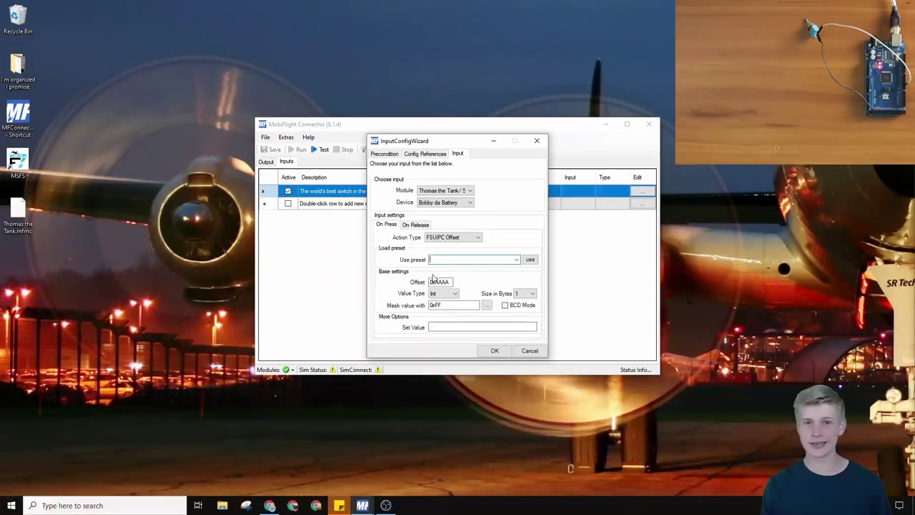
click(222, 506)
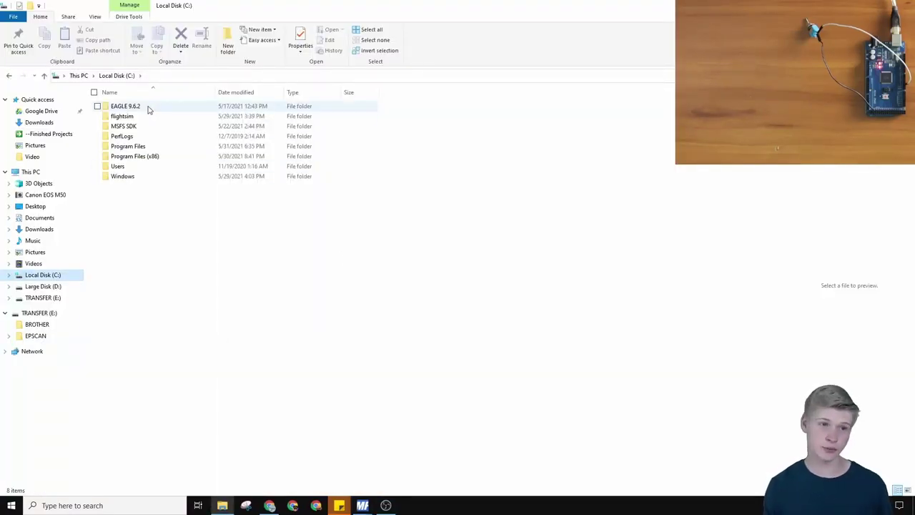
Open the FSUIPC4 Offsets Status.pdf shortcut in C:\flightsim\FSX.
double_click(127, 117)
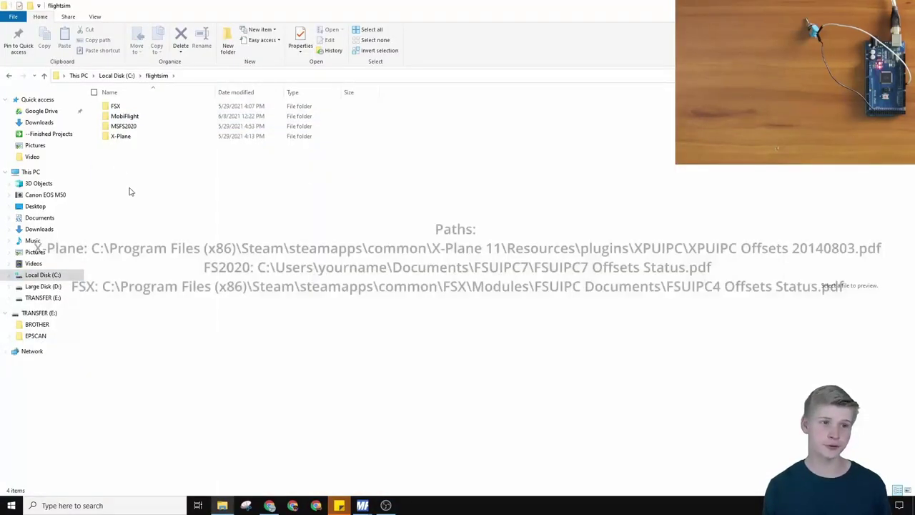
click(142, 108)
double_click(142, 108)
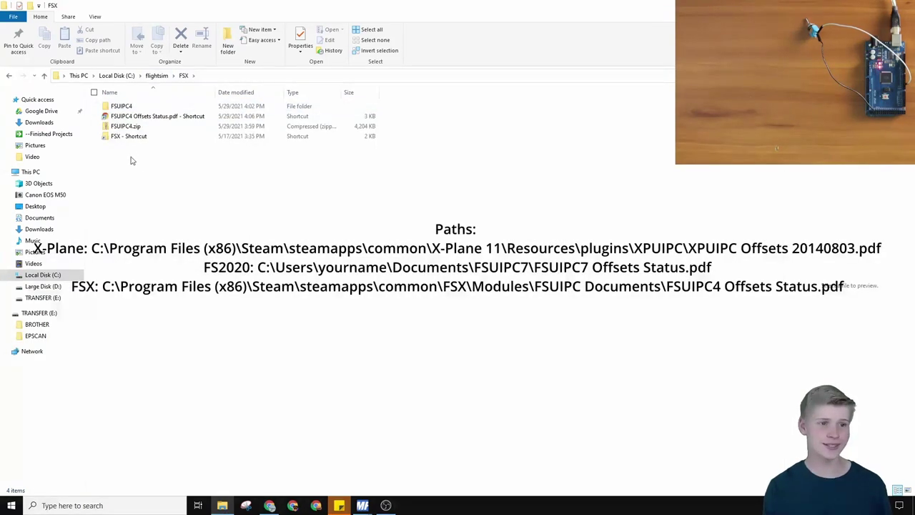
click(125, 117)
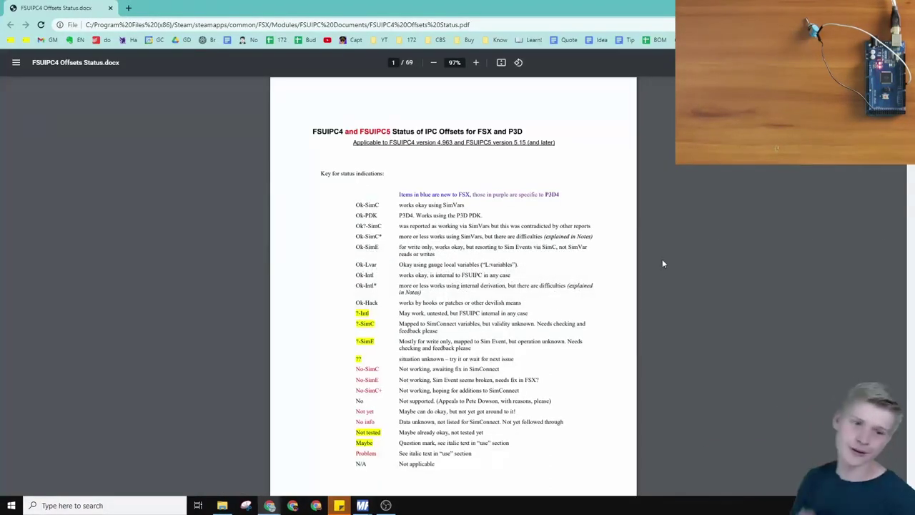
Scroll through the FSUIPC4 Offsets Status PDF in Chrome.
middle_click(562, 328)
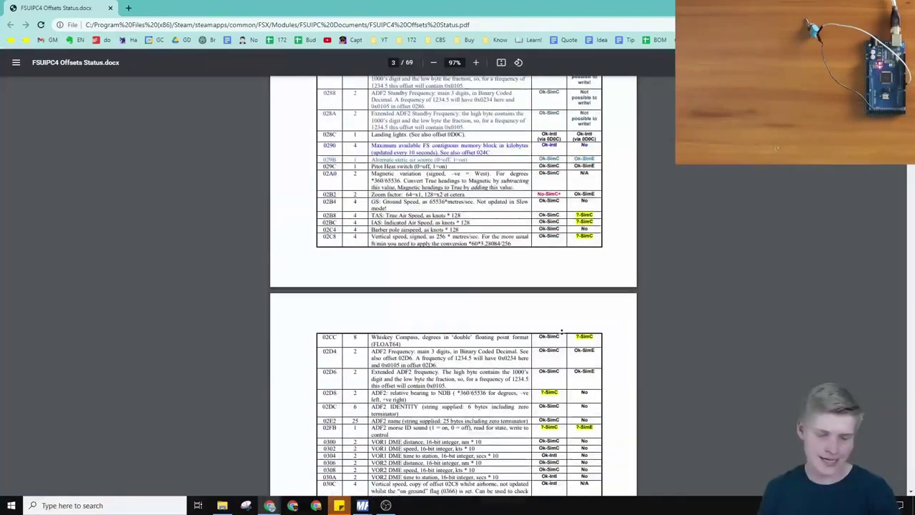
click(531, 227)
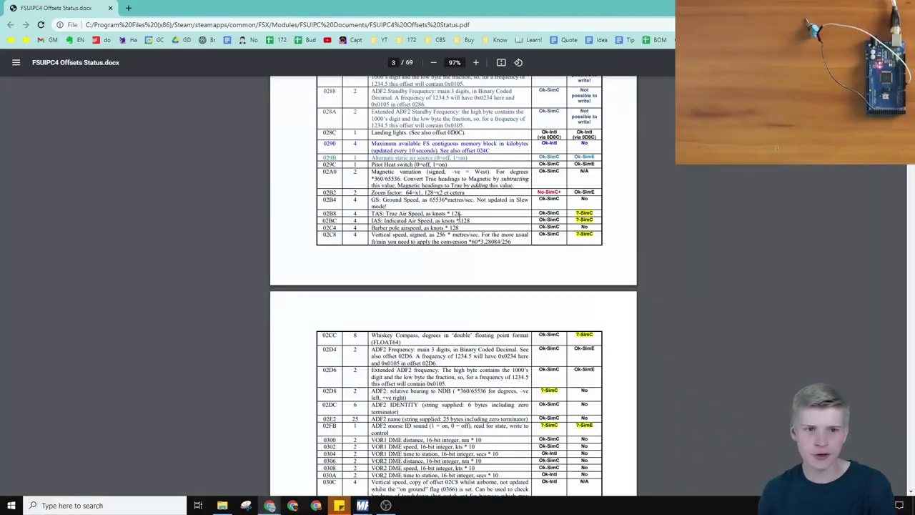
scroll(622, 439, down, 20)
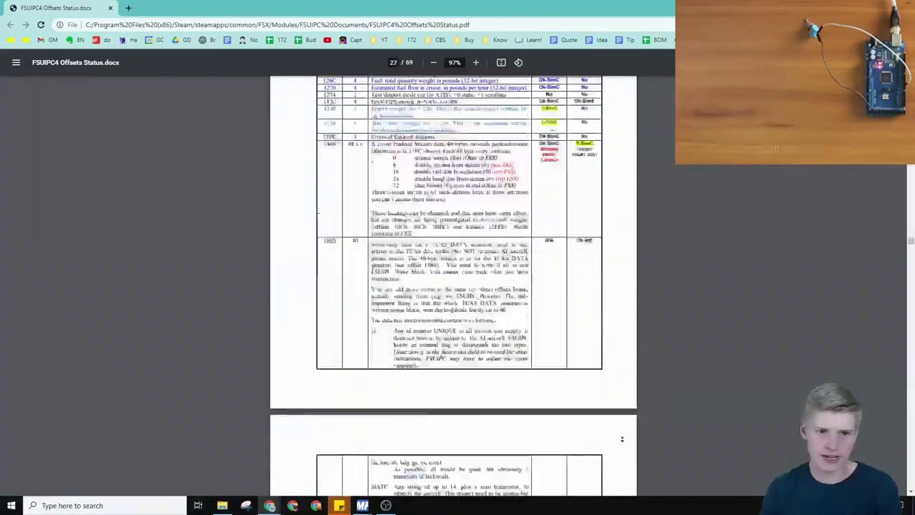
scroll(622, 439, down, 20)
Search the PDF for 'batt' and highlight the 1-byte Battery entry at offset 3102.
key(ctrl+f)
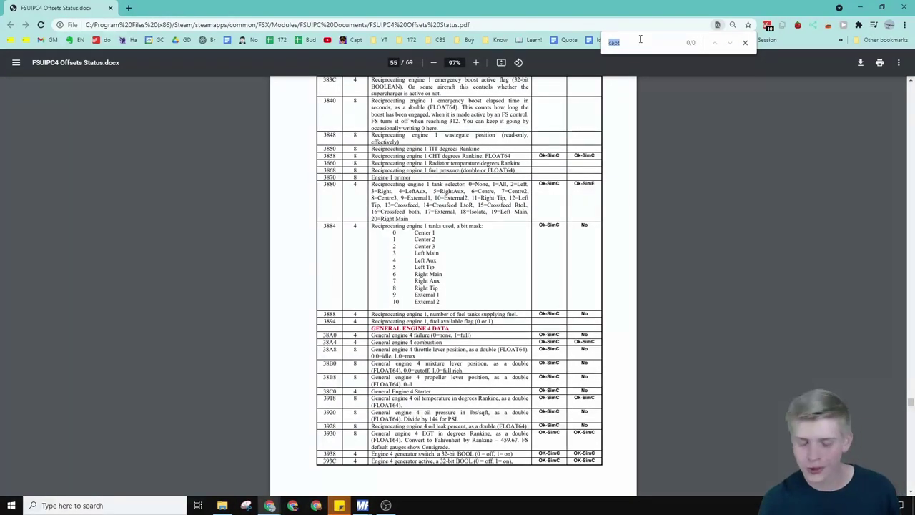
key(BackSpace)
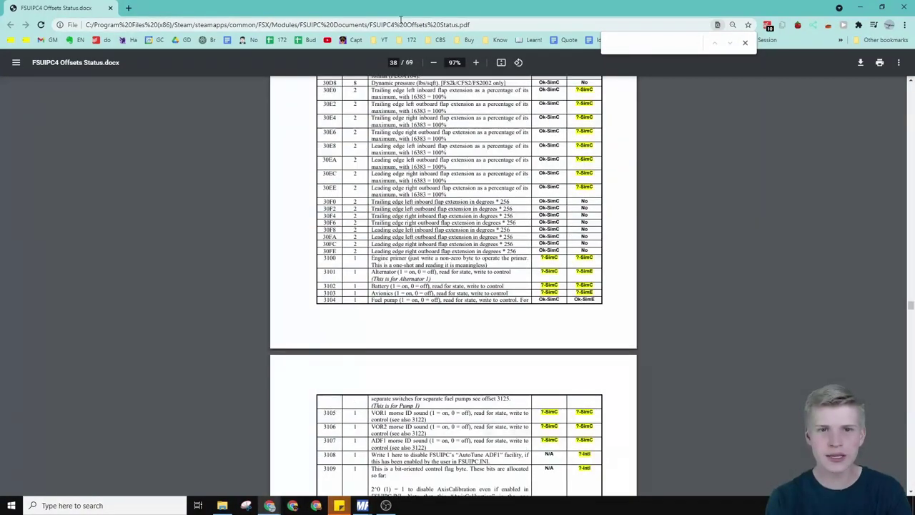
text(batt)
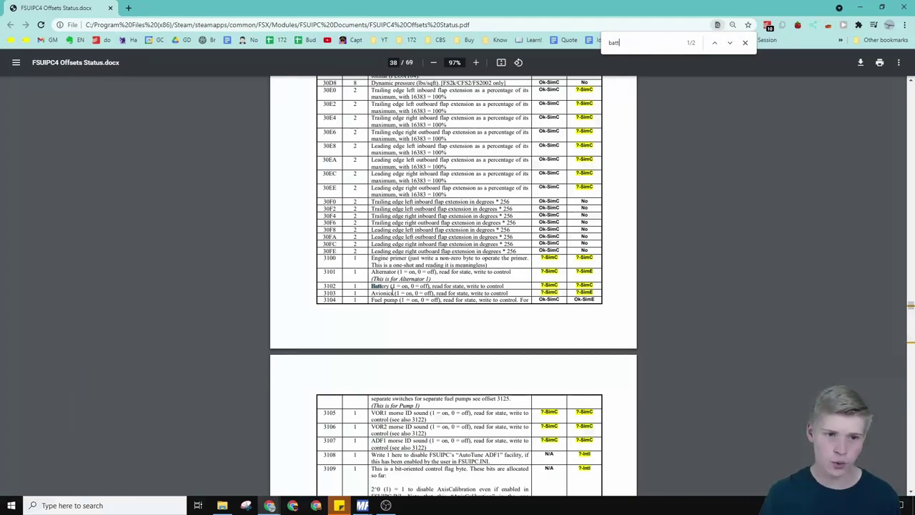
drag(391, 287, 507, 290)
click(433, 286)
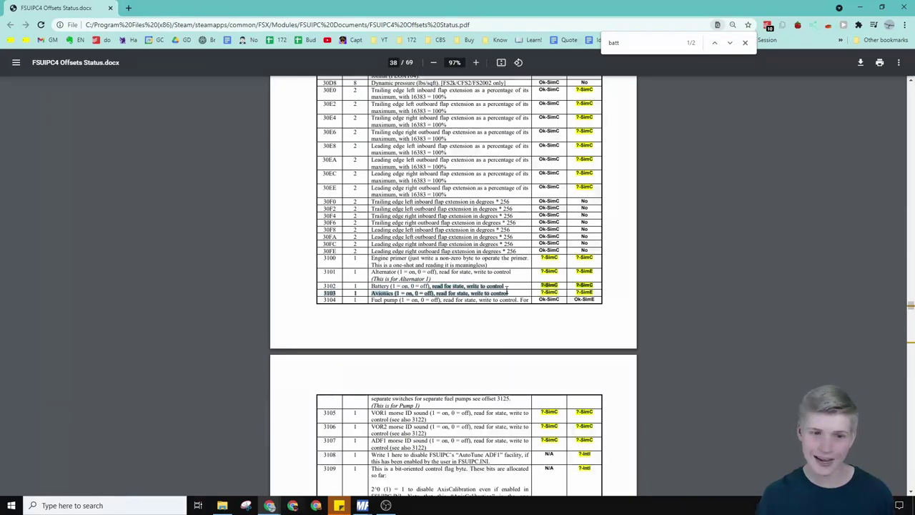
click(731, 44)
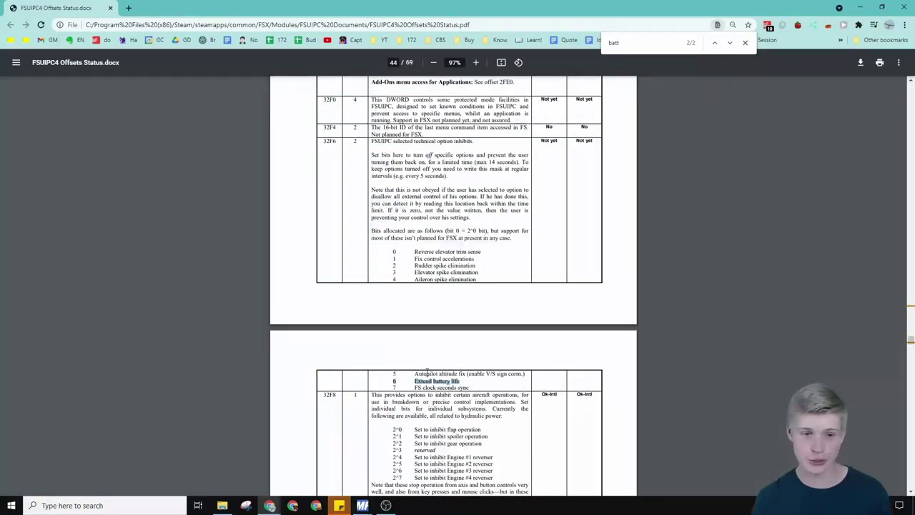
click(715, 45)
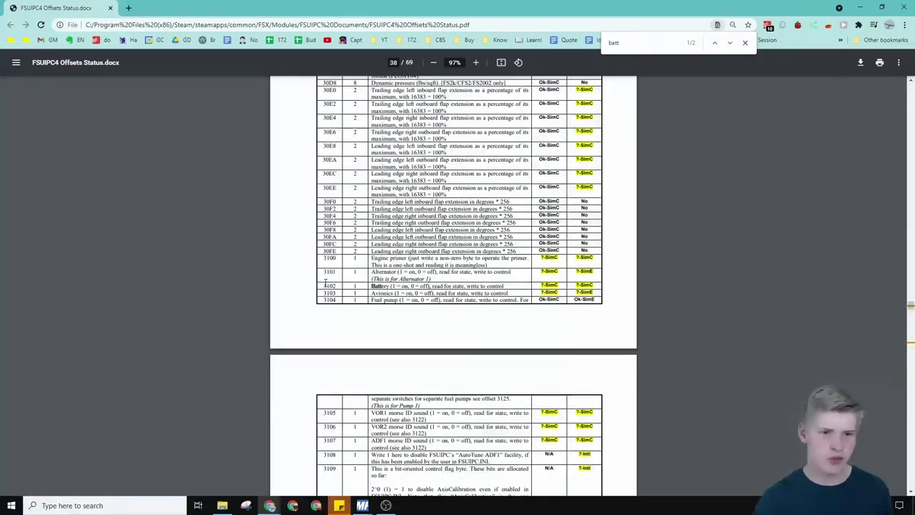
drag(323, 284, 342, 286)
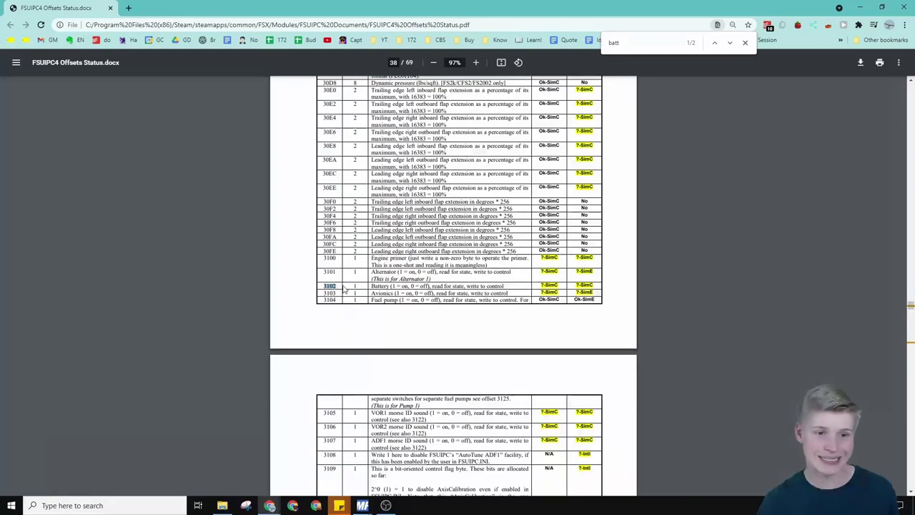
click(366, 289)
drag(371, 288, 511, 286)
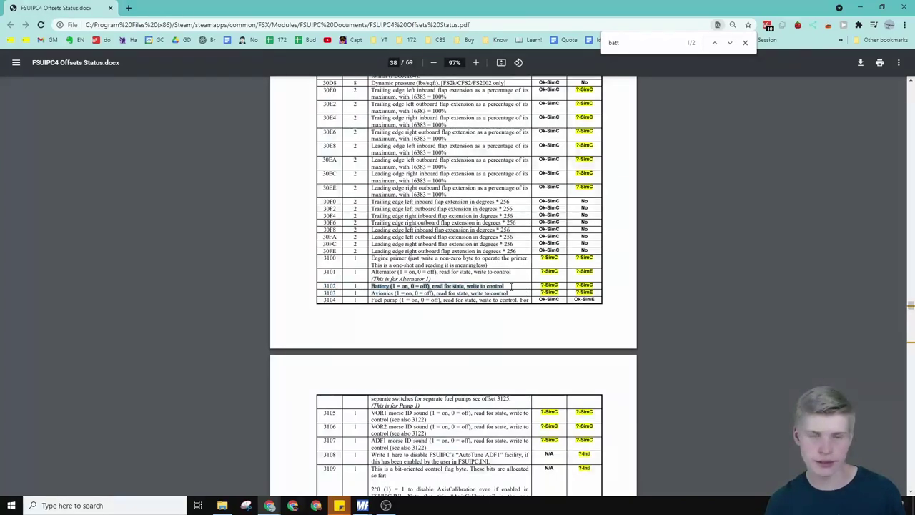
Set the on-press FSUIPC offset to 0x3102, 1-byte Int, mask 0xFF, Set Value 1.
mouse_move(363, 505)
click(416, 459)
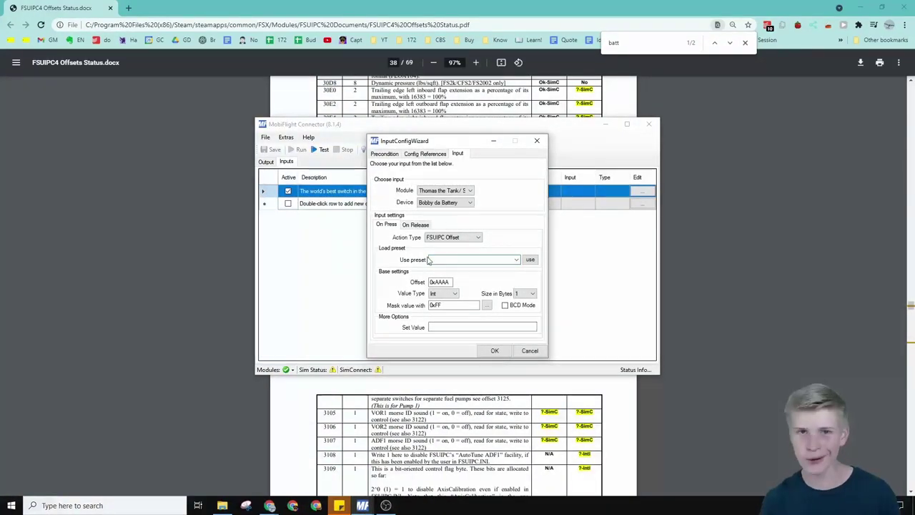
double_click(433, 282)
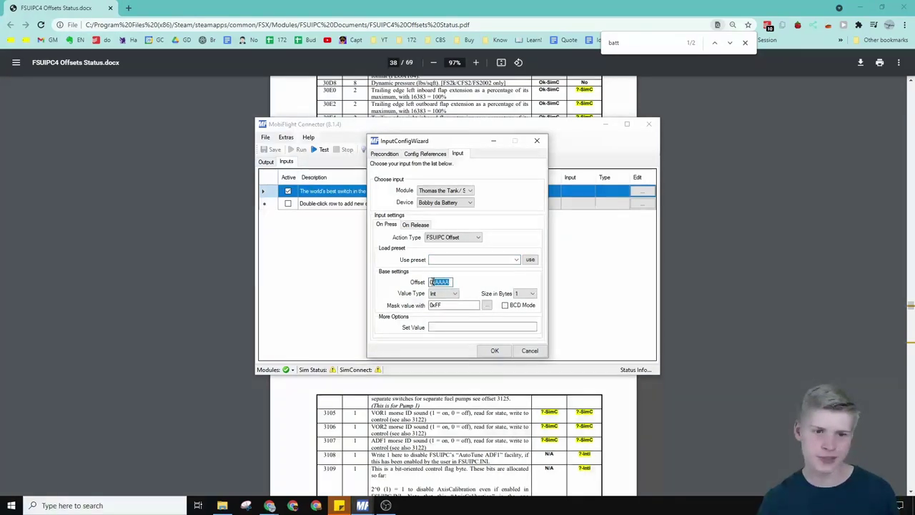
click(272, 392)
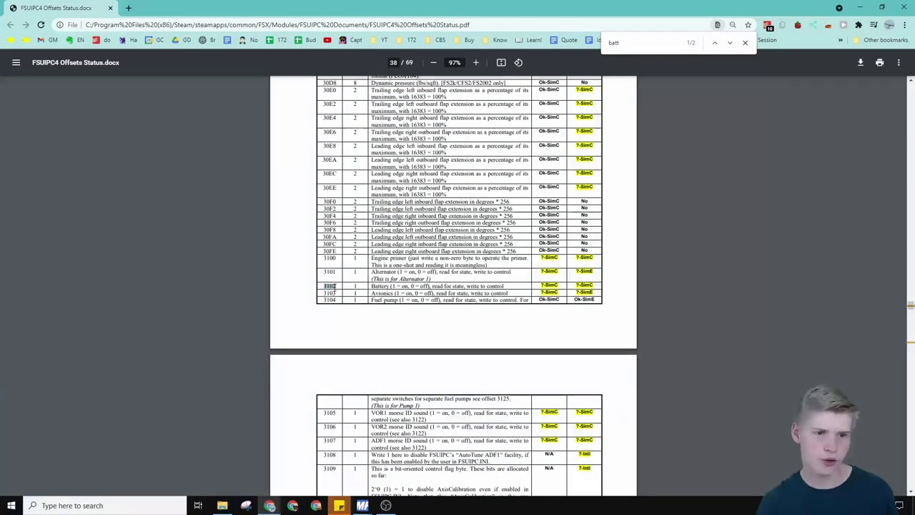
click(337, 466)
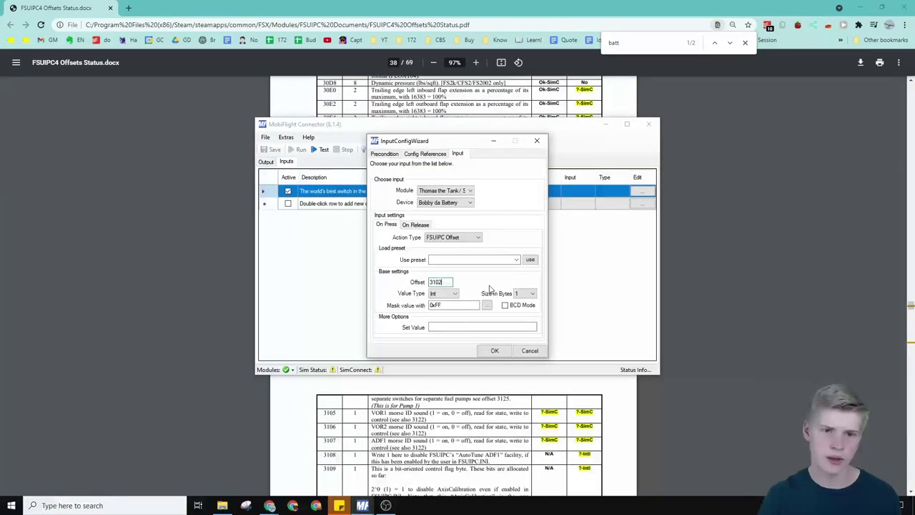
click(523, 293)
click(518, 301)
click(453, 294)
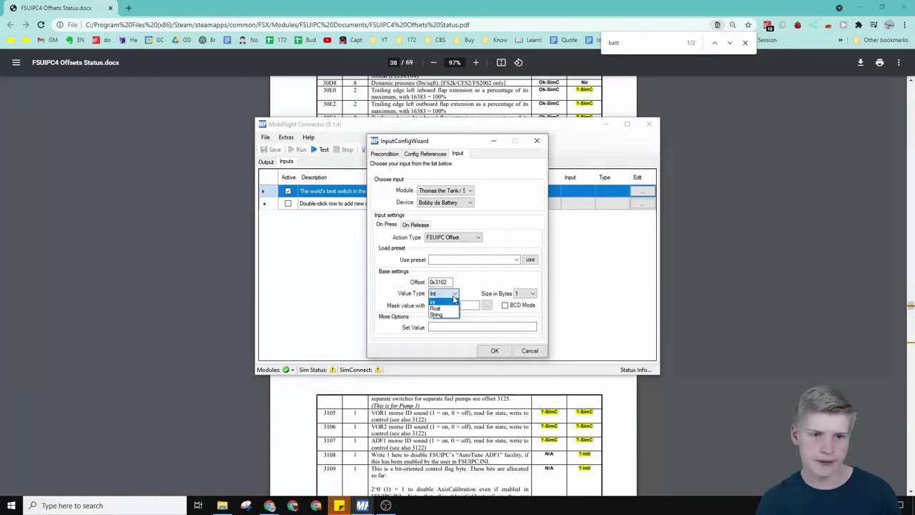
click(453, 300)
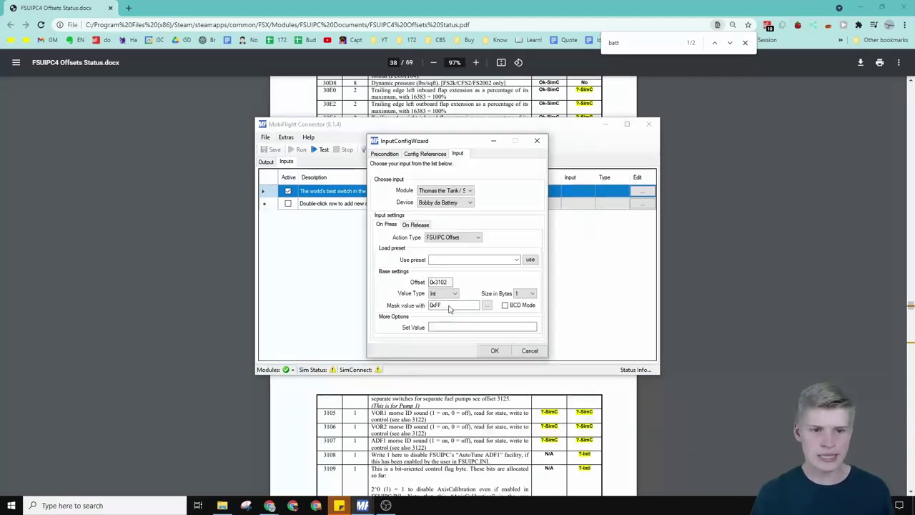
double_click(449, 305)
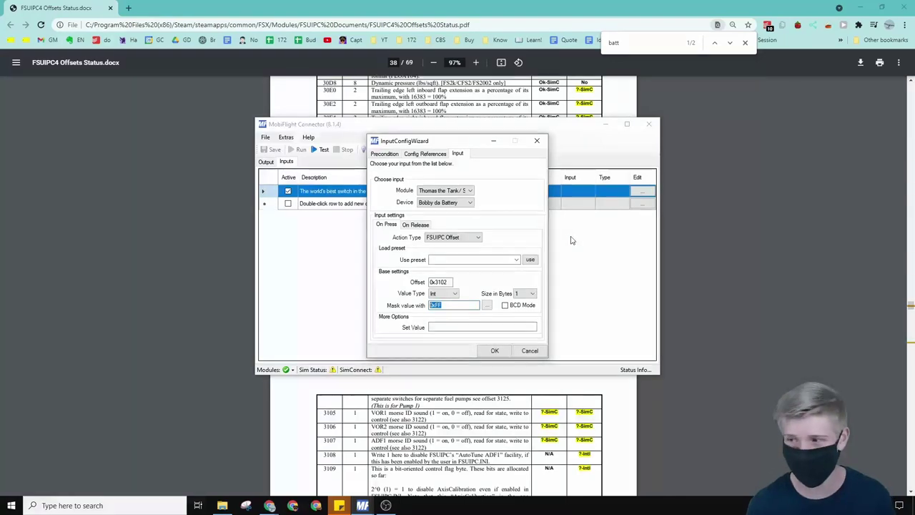
click(432, 328)
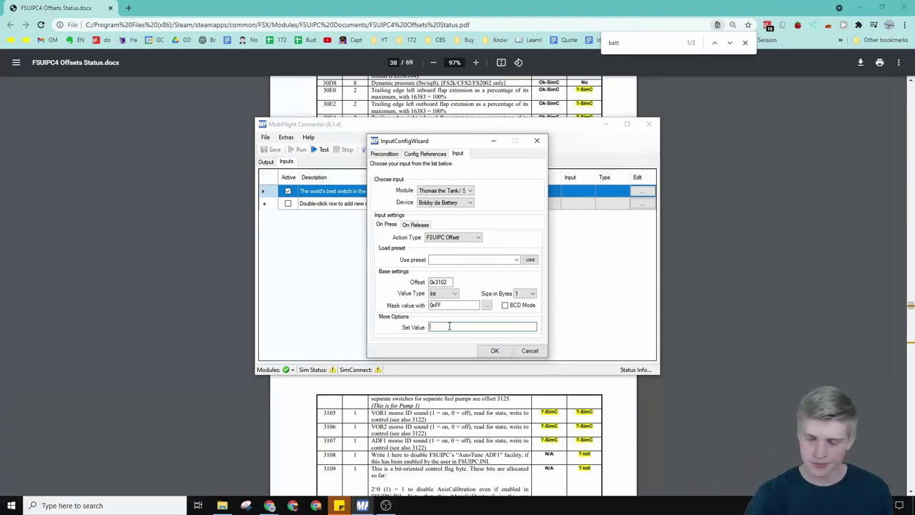
text(1)
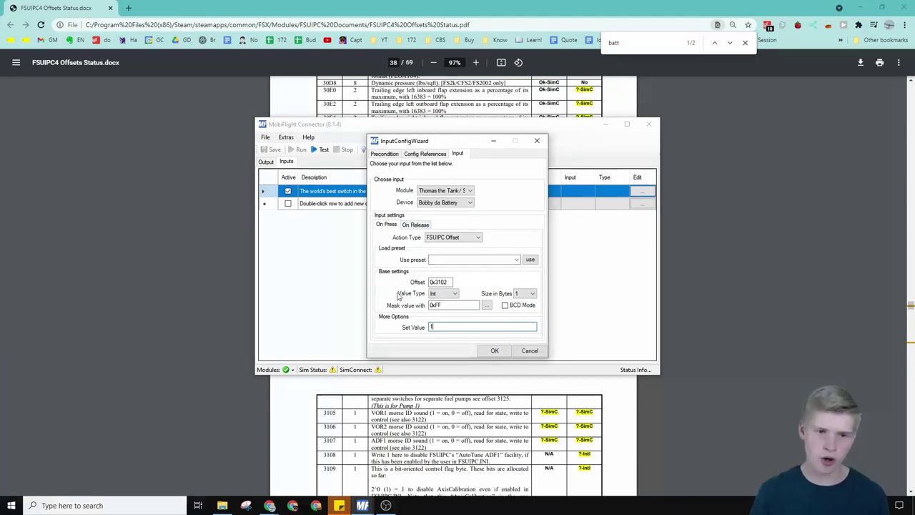
Make the on-release action FSUIPC Offset 0x3102 with Set Value 0.
click(416, 224)
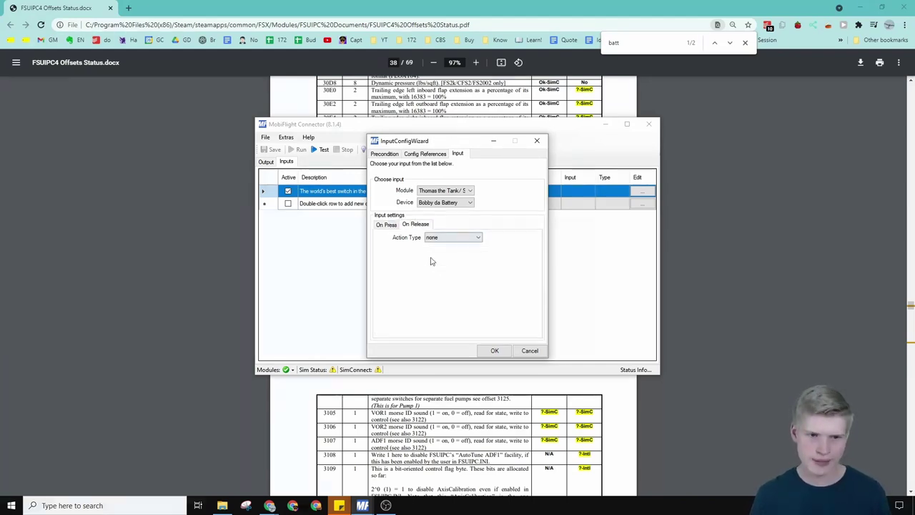
click(450, 237)
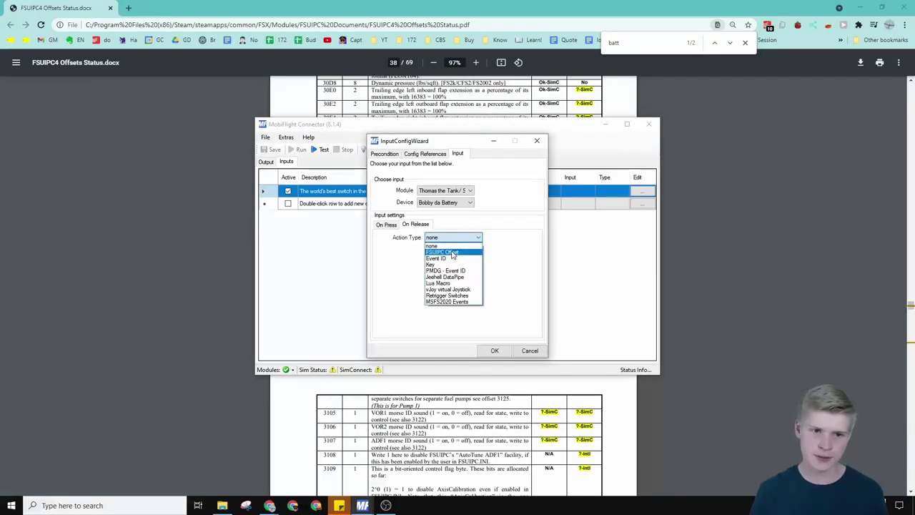
click(449, 250)
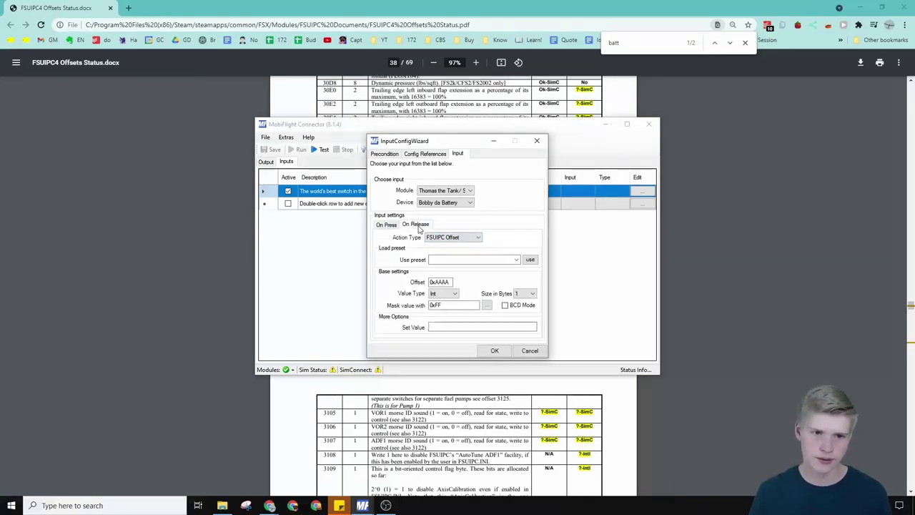
double_click(438, 281)
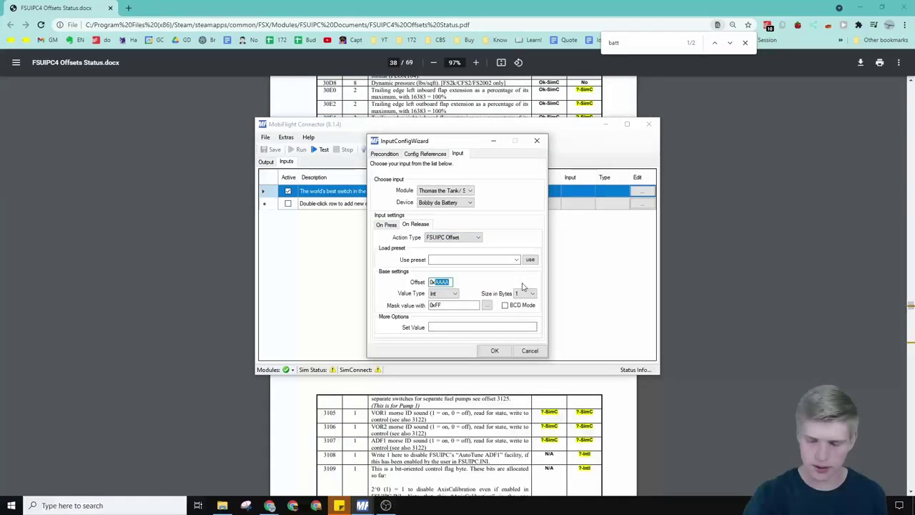
text(0x3102)
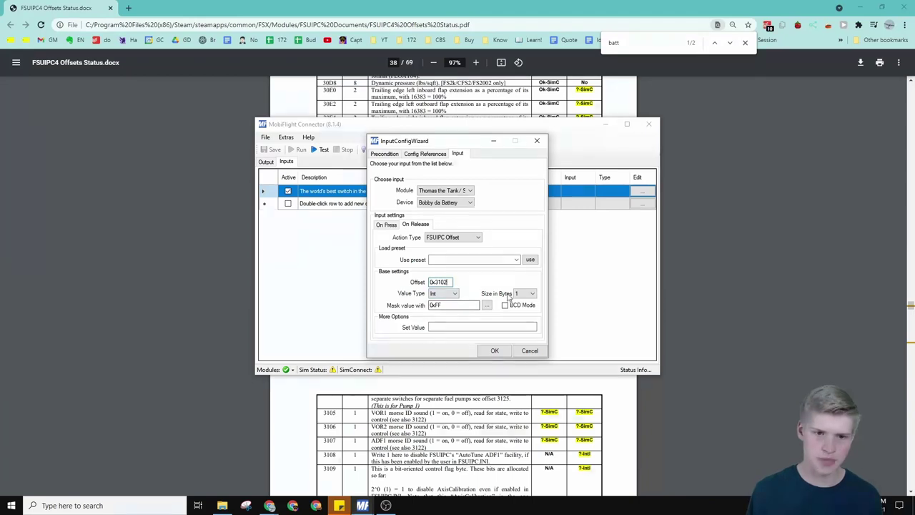
click(467, 326)
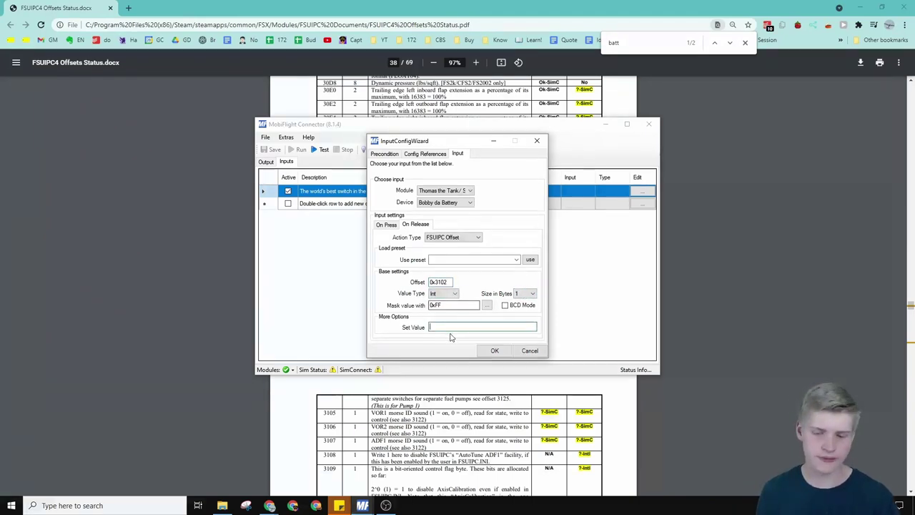
Verify press value 1 and release value 0 against the PDF's 1 = on, 0 = off.
click(386, 225)
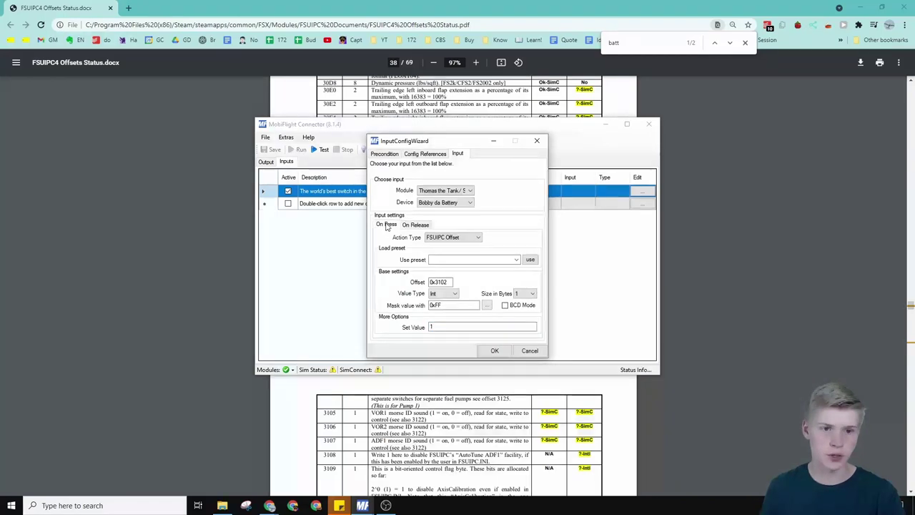
key(Tab)
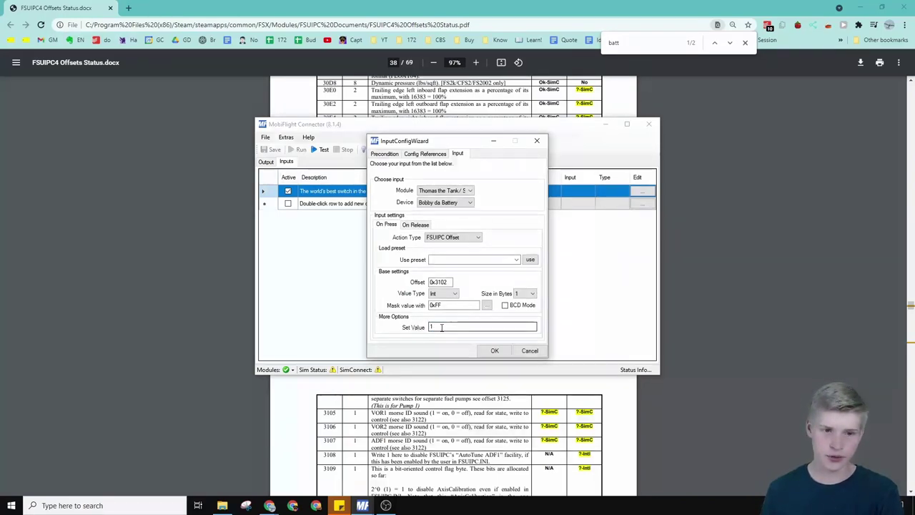
click(416, 225)
key(Tab)
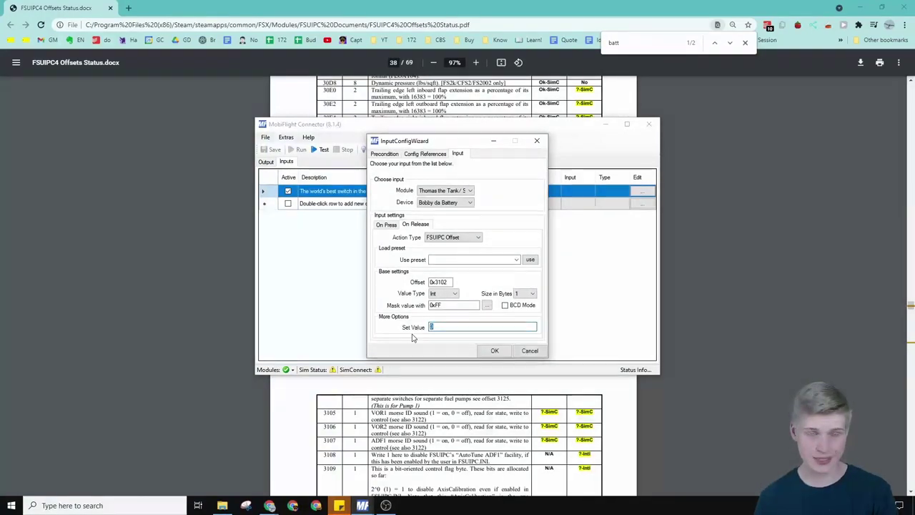
key(alt+Tab)
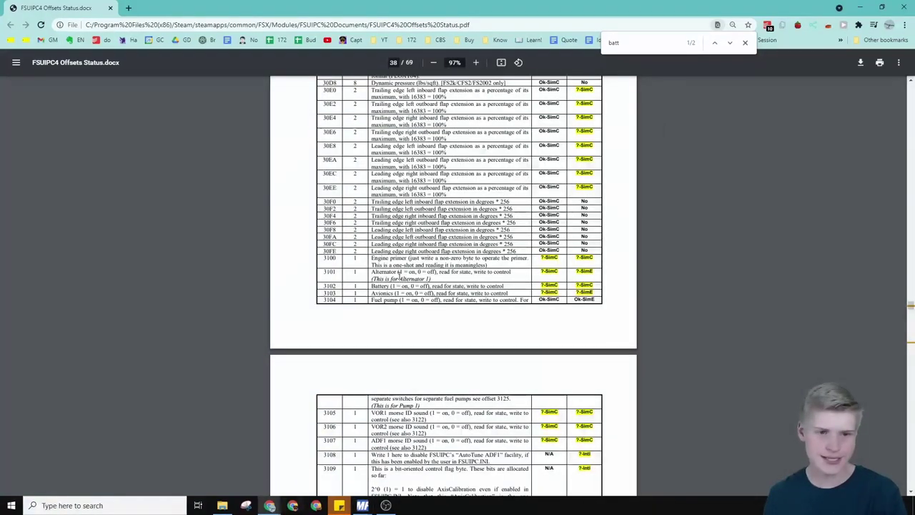
drag(390, 286, 430, 287)
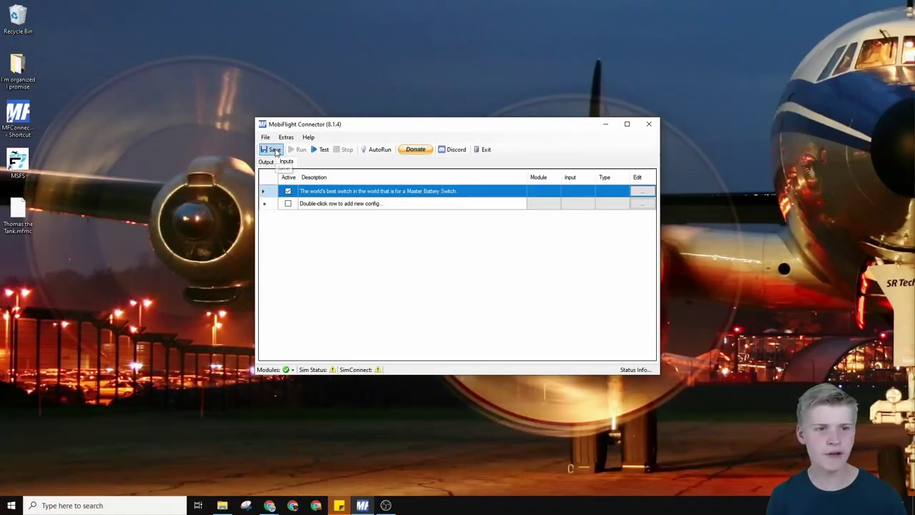
Save the config as Happy MobiFlighting.mcc in C:\flightsim\MobiFlight Config Files.
click(276, 151)
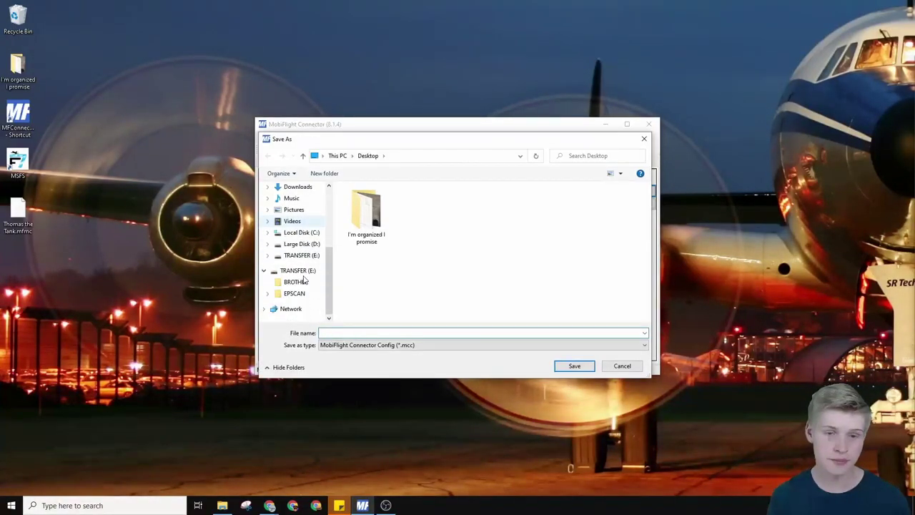
scroll(309, 266, up, 1)
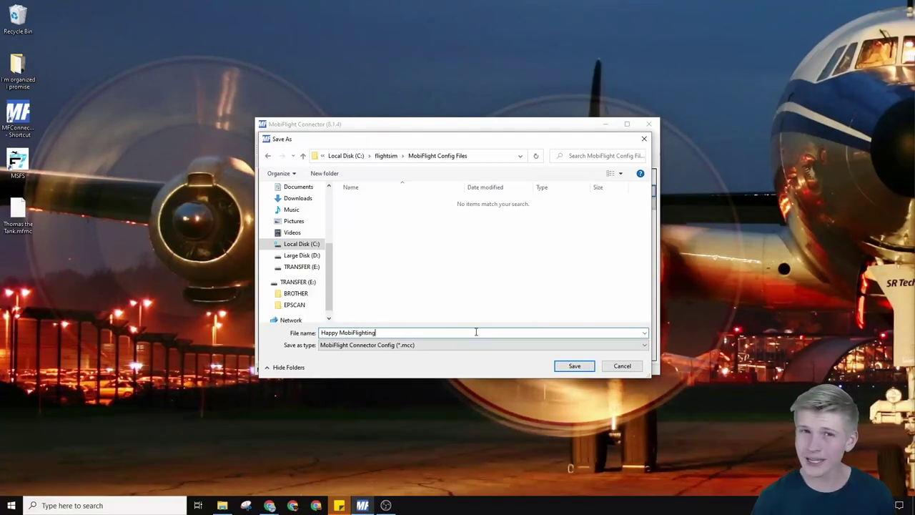
click(584, 369)
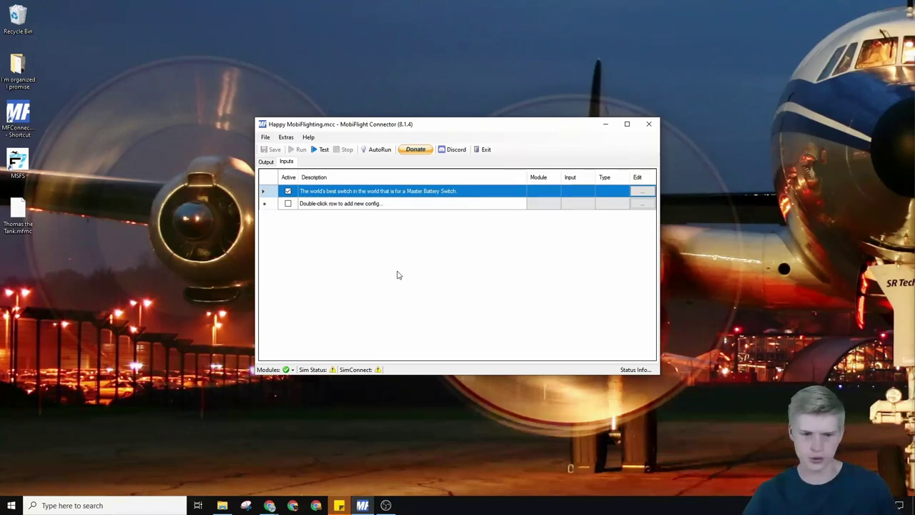
Add a new input row, launch Flight Simulator X from Steam, and return to MobiFlight.
double_click(379, 206)
click(364, 201)
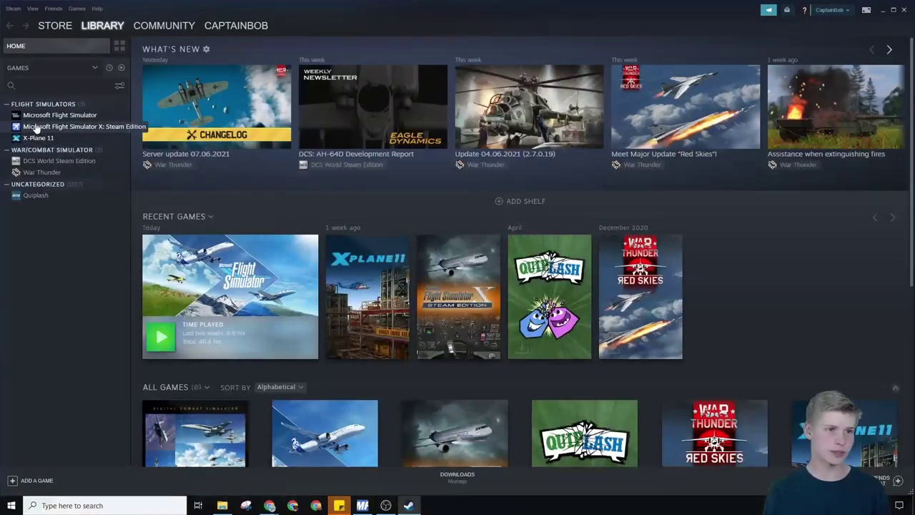
click(36, 127)
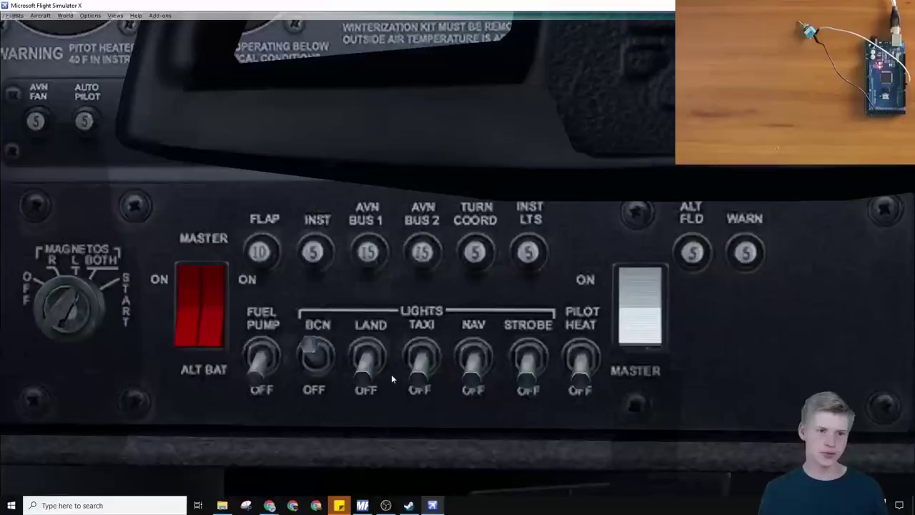
right_click(478, 311)
click(484, 286)
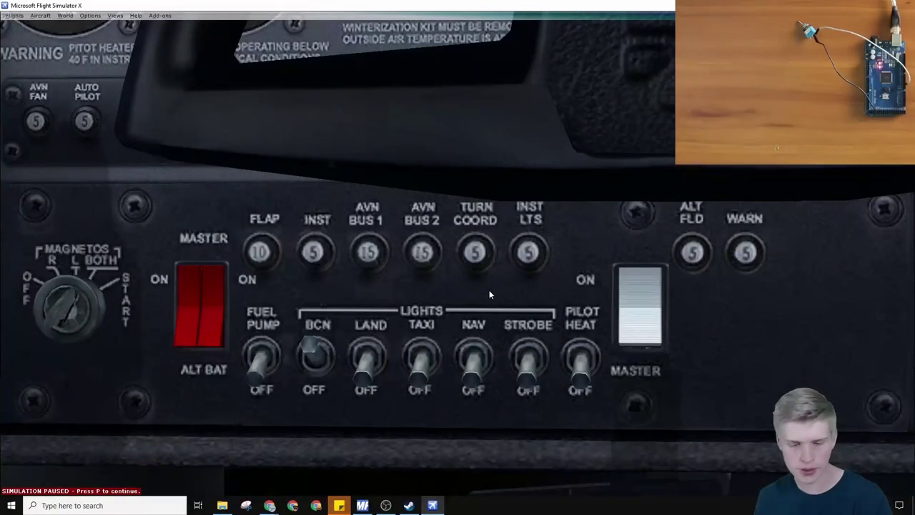
key(alt+Tab)
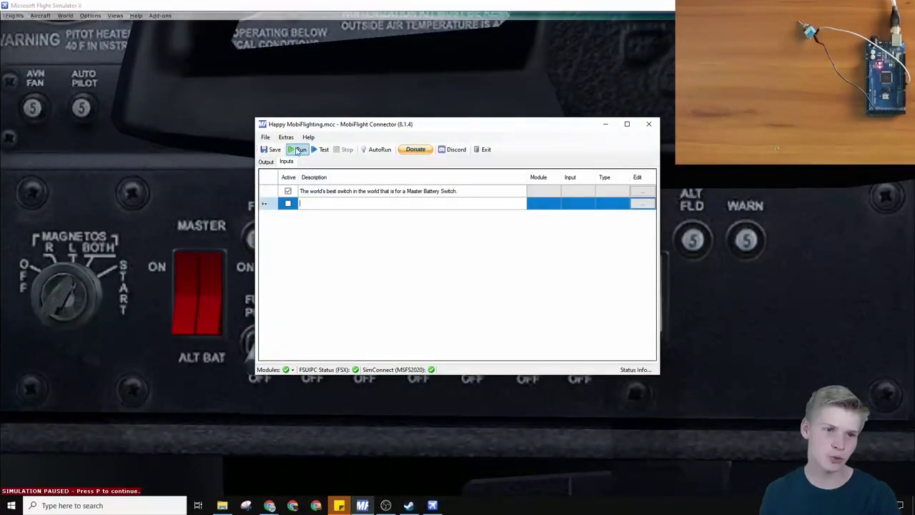
Run the MobiFlight configuration and bring the FSX cockpit window into focus.
click(301, 150)
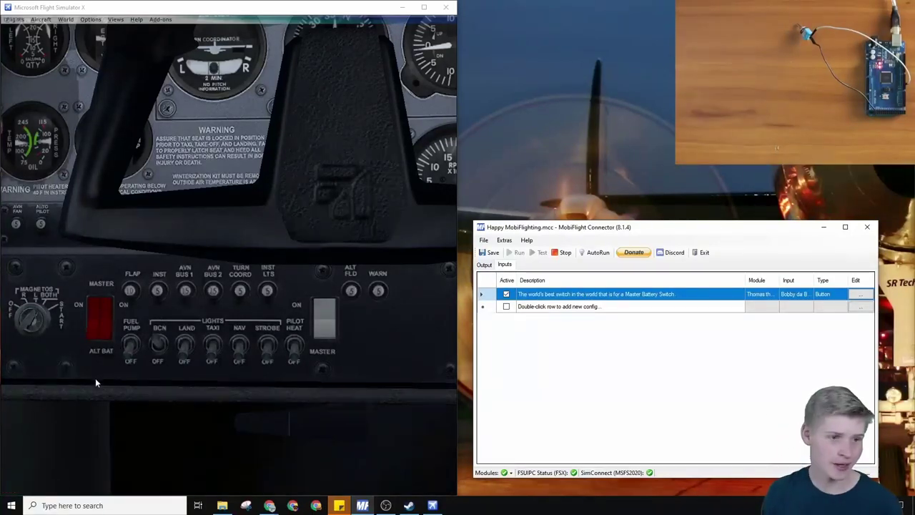
click(103, 413)
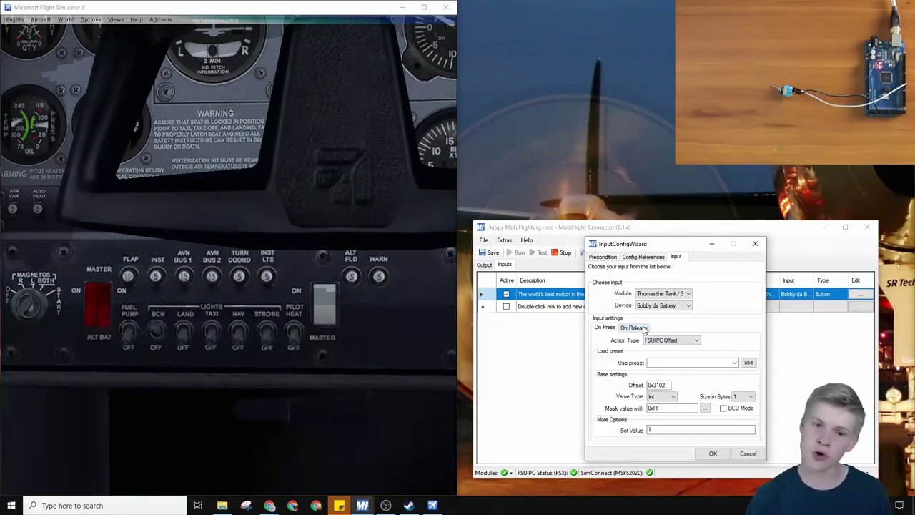
Compare press and release values, change the battery On Press value from 1 to 0, and close.
click(633, 327)
click(650, 430)
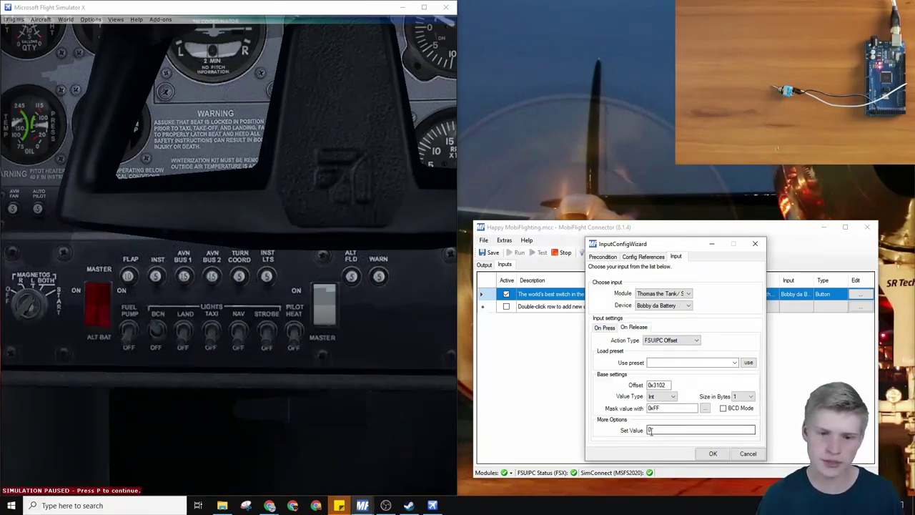
click(605, 327)
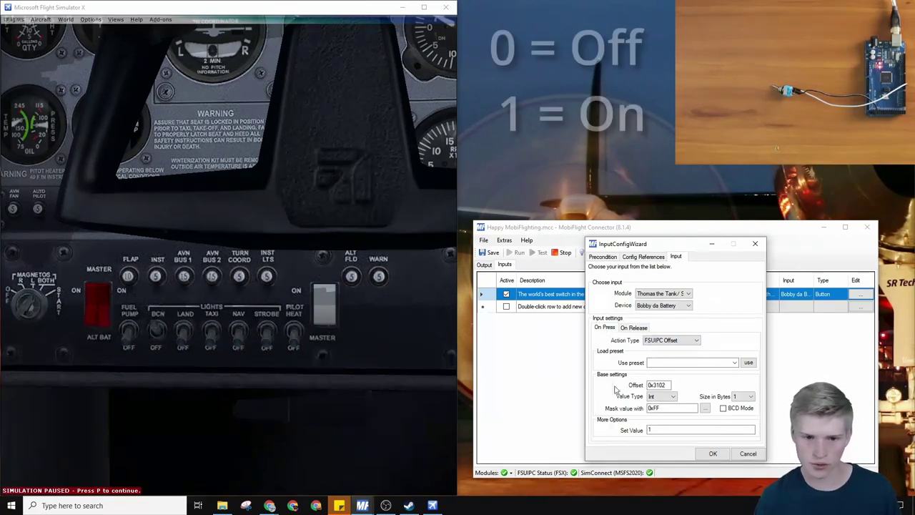
click(635, 328)
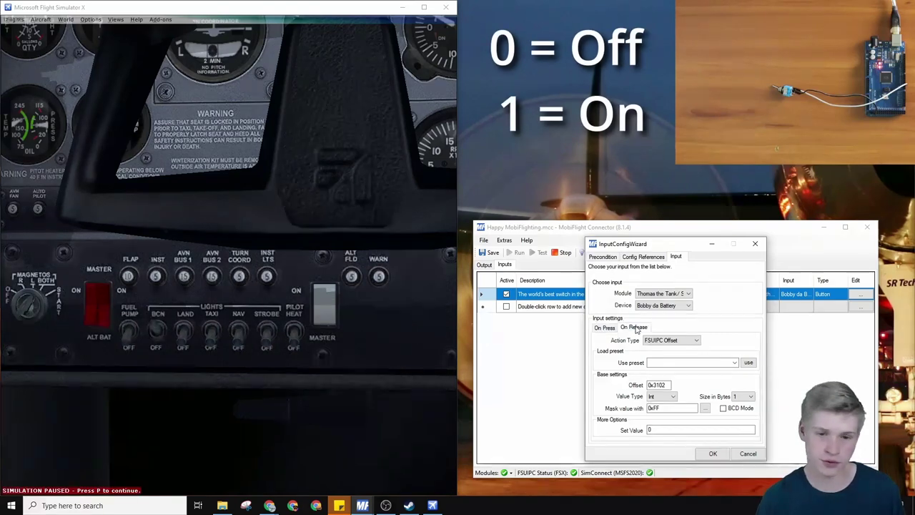
click(604, 328)
double_click(680, 429)
text(0)
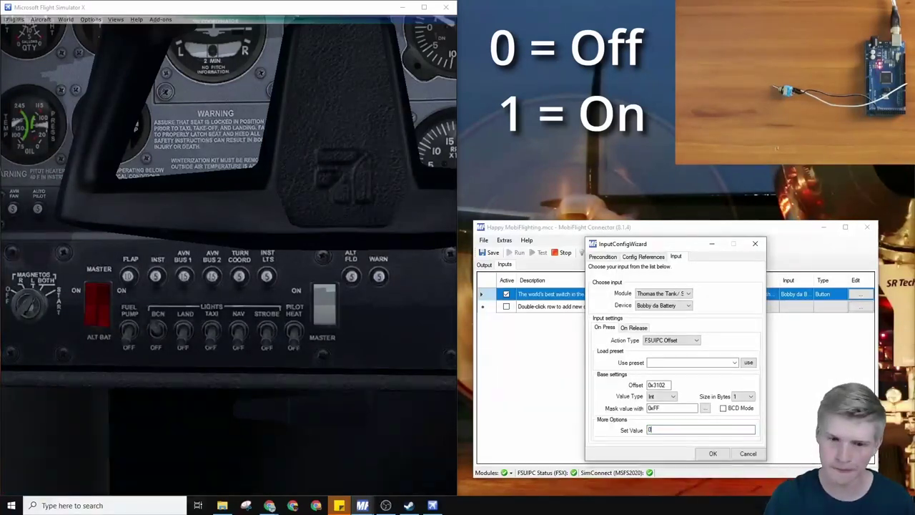
click(633, 328)
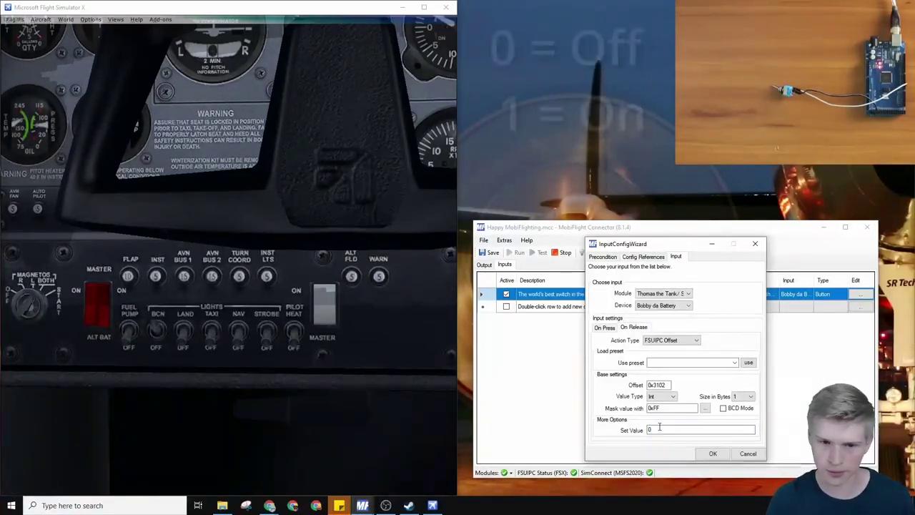
key(Return)
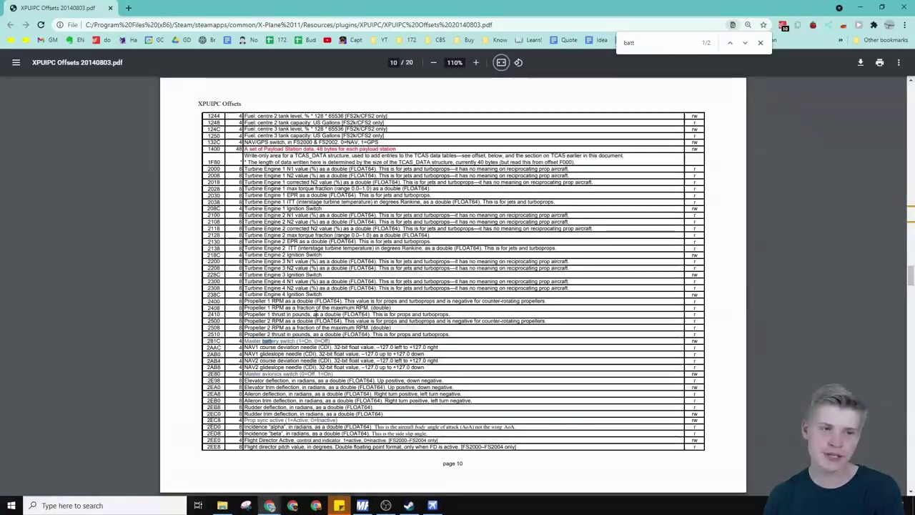
Select the Master battery switch entry at the first 'batt' match in the offsets PDF.
drag(32, 63, 68, 62)
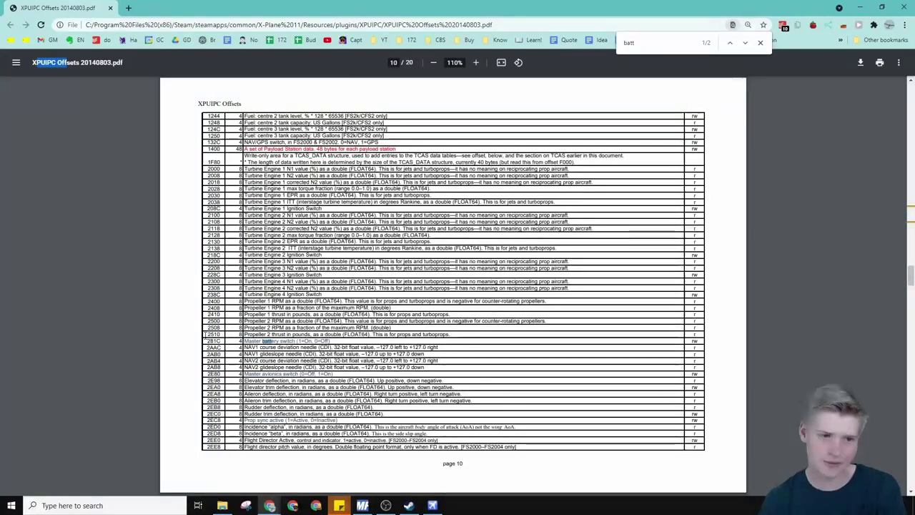
mouse_move(206, 333)
mouse_down()
mouse_move(336, 341)
mouse_move(210, 348)
mouse_up()
click(211, 346)
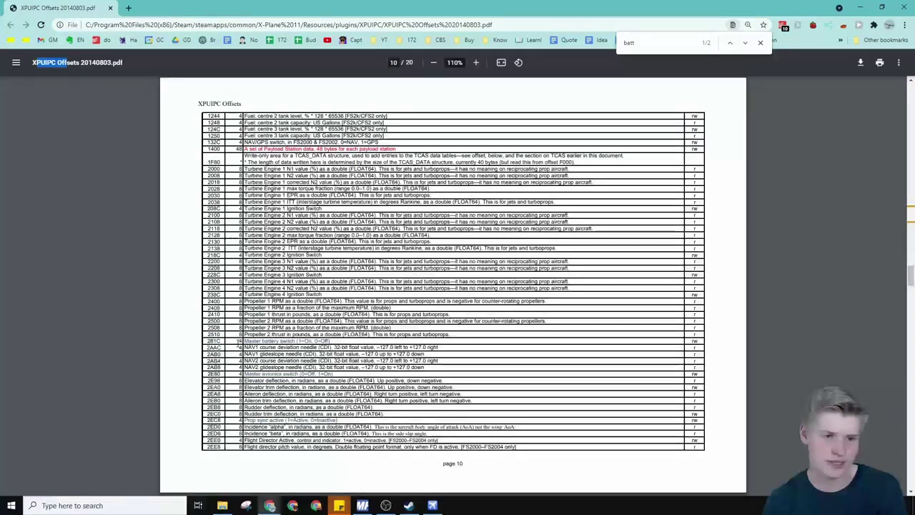
drag(238, 346, 294, 333)
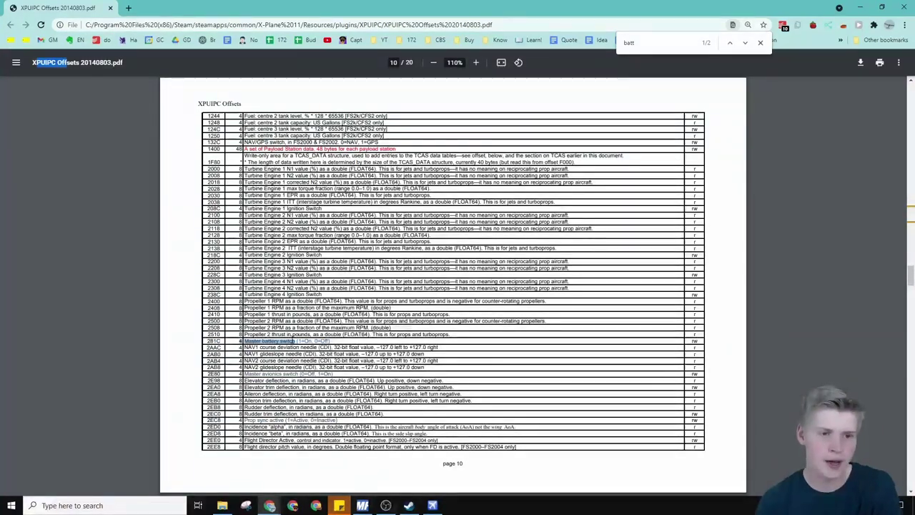
Jump to the next 'batt' match and select offset 3102 with its on/off description.
click(745, 45)
double_click(215, 286)
drag(379, 279, 278, 277)
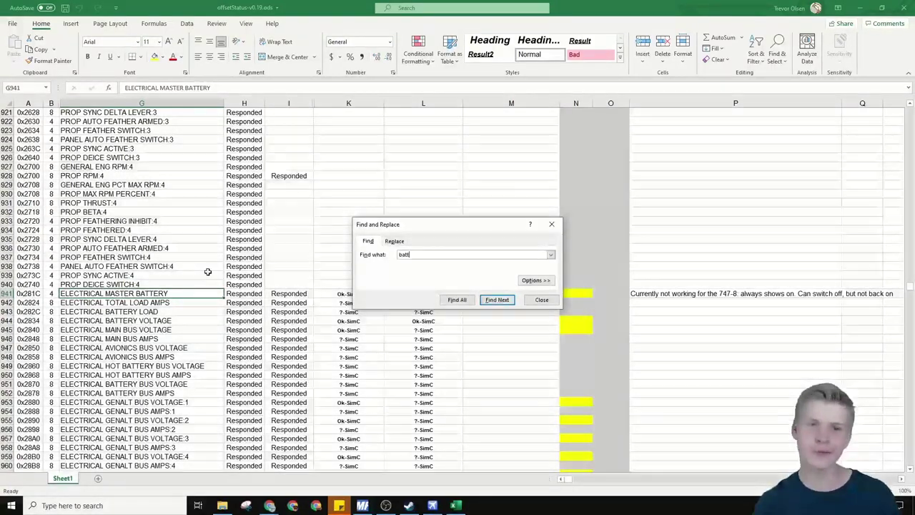
Step through the 'batt' matches in the offset sheet, then close the Find and Replace dialog.
click(497, 299)
click(497, 300)
click(496, 300)
click(496, 300)
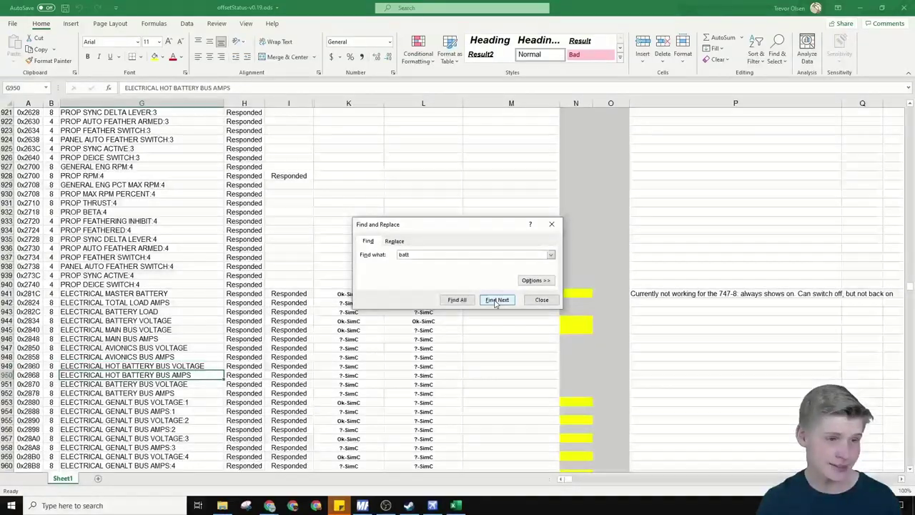
click(496, 300)
click(496, 300)
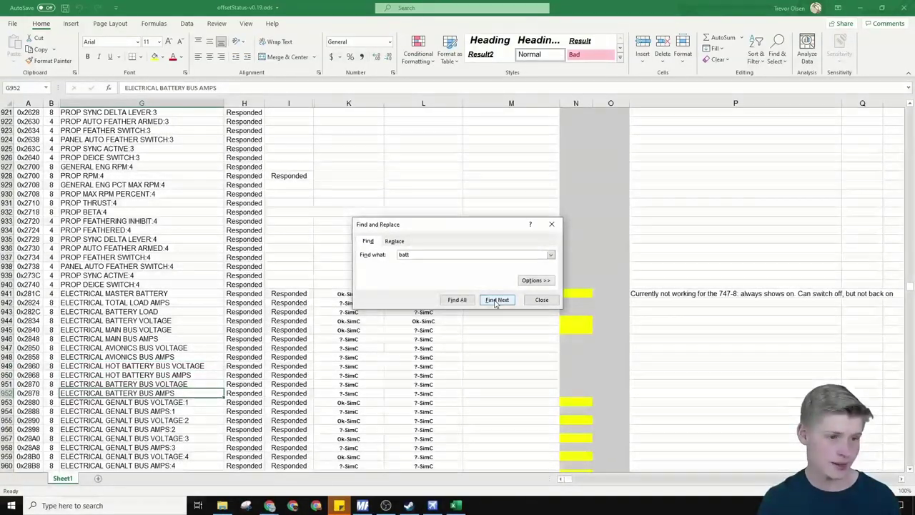
click(497, 299)
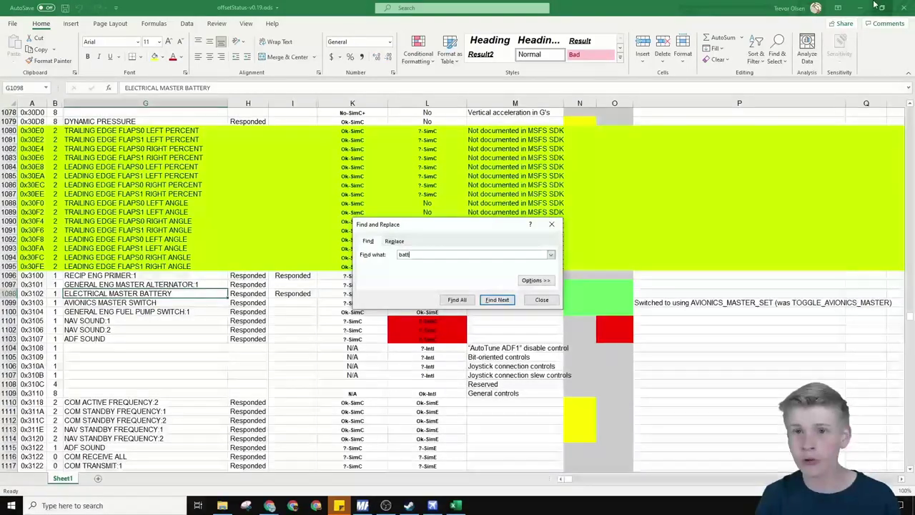
click(542, 299)
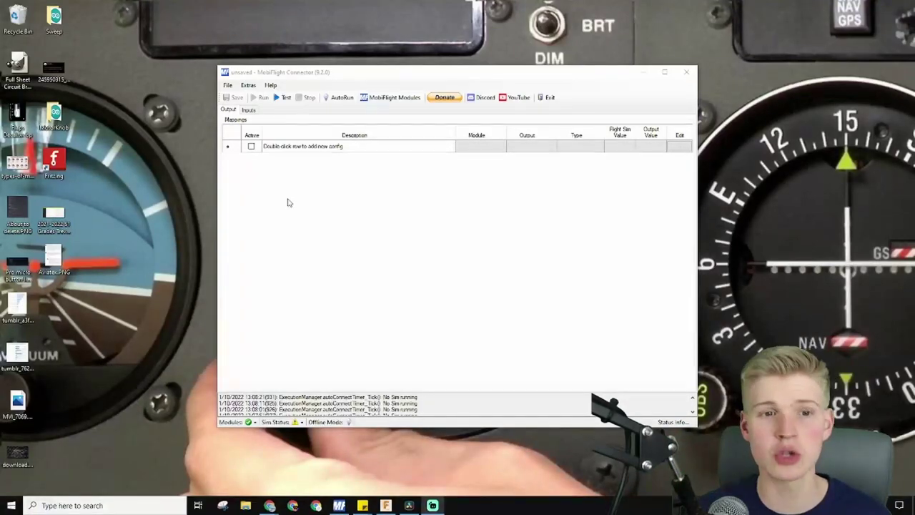
Check the pin settings of Button 1 and Button 2 on the Le MF Mega board, then close module settings.
click(401, 98)
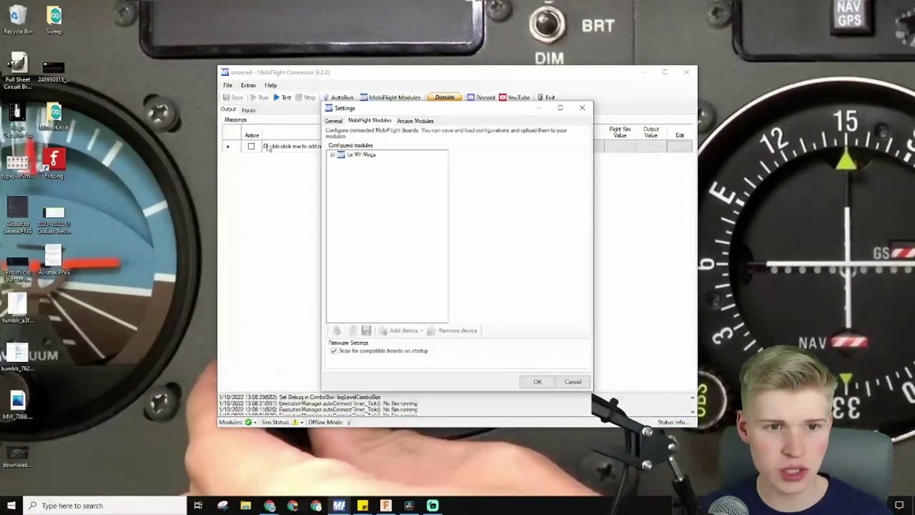
click(368, 184)
click(366, 192)
click(366, 200)
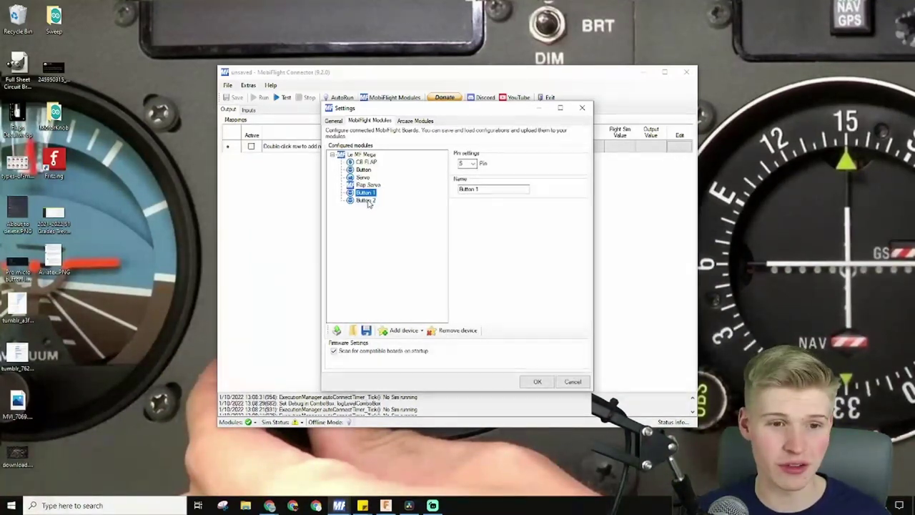
click(537, 381)
Add input configs 'Up (ON)' and 'Down (ON)' in the Inputs list and mark both Active.
click(248, 110)
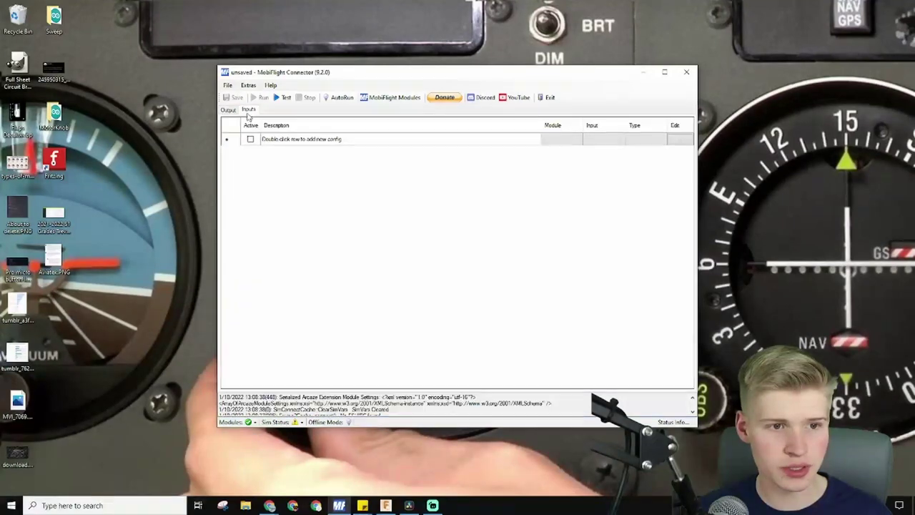
double_click(282, 142)
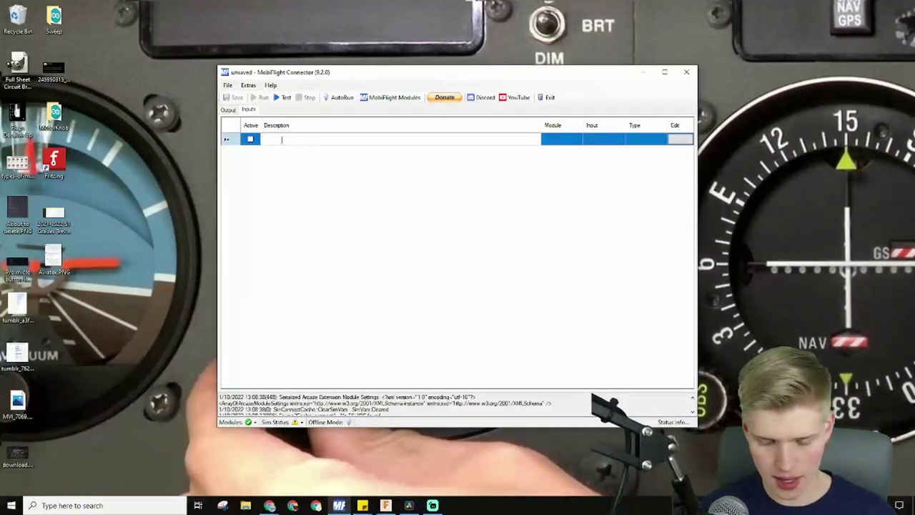
text(Up (ON))
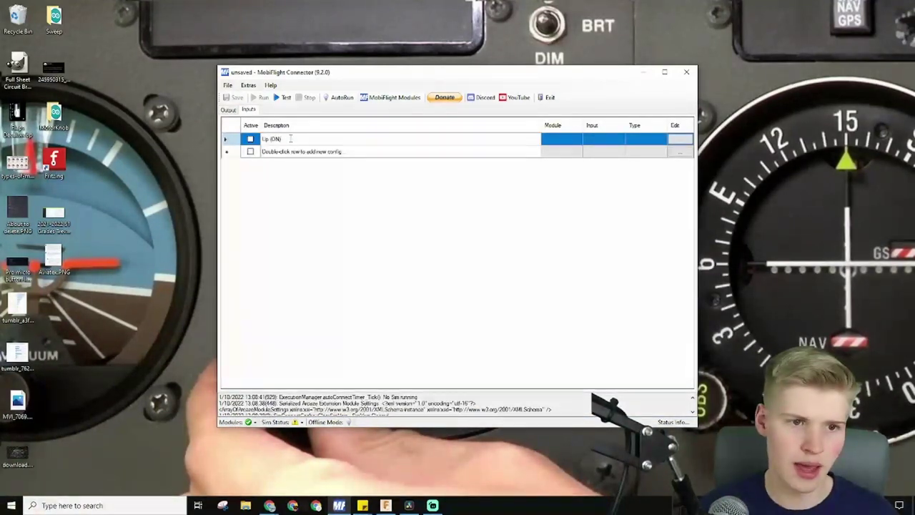
double_click(278, 152)
text(U)
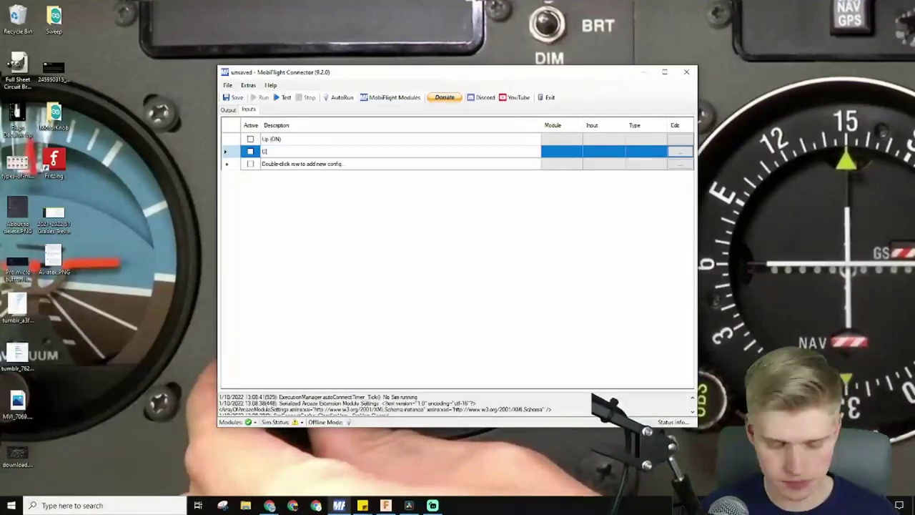
text(own (ON))
click(251, 138)
click(250, 150)
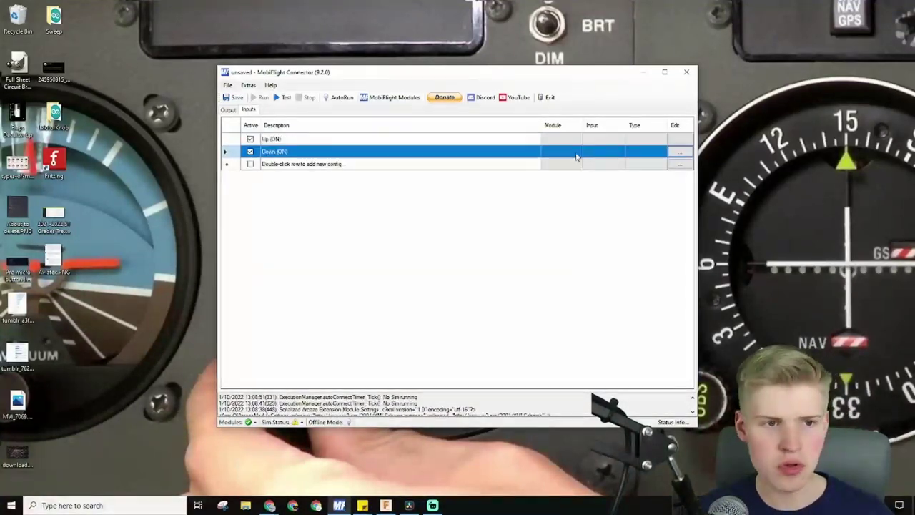
Set Up (ON)'s input to Le MF Mega Button 1 with action type MSFS2020 - Events.
click(685, 139)
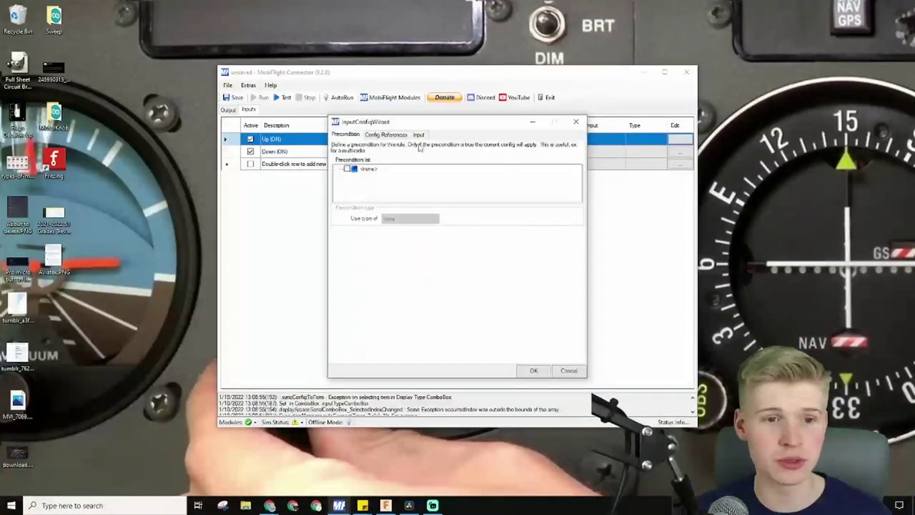
click(420, 136)
click(420, 174)
click(423, 190)
click(423, 183)
click(422, 207)
click(422, 171)
click(422, 180)
click(429, 183)
click(390, 205)
click(426, 218)
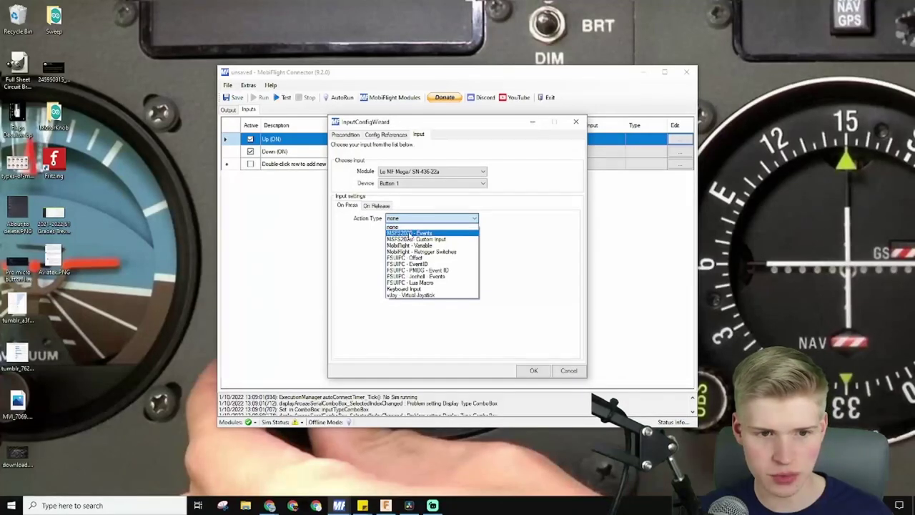
click(404, 233)
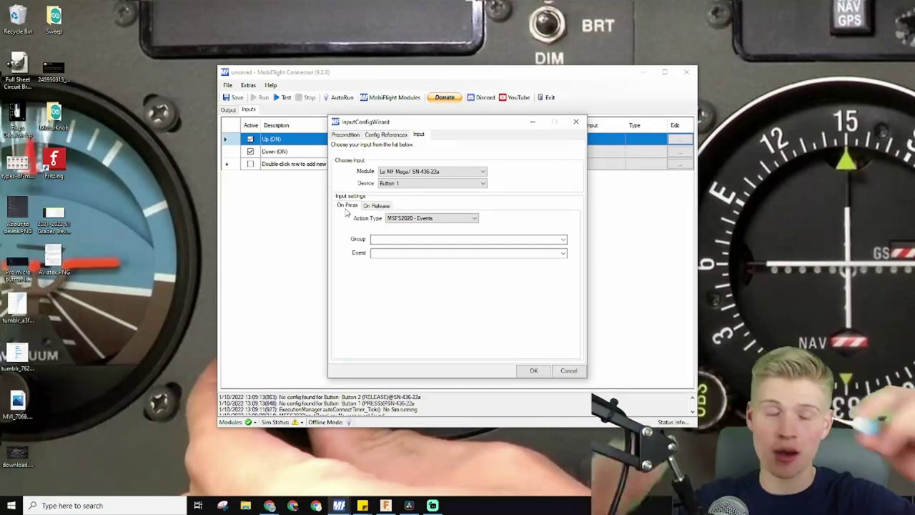
Choose group Microsoft/Generic/Lights and event LANDING_LIGHTS_ON, then save Up (ON) with OK.
click(543, 239)
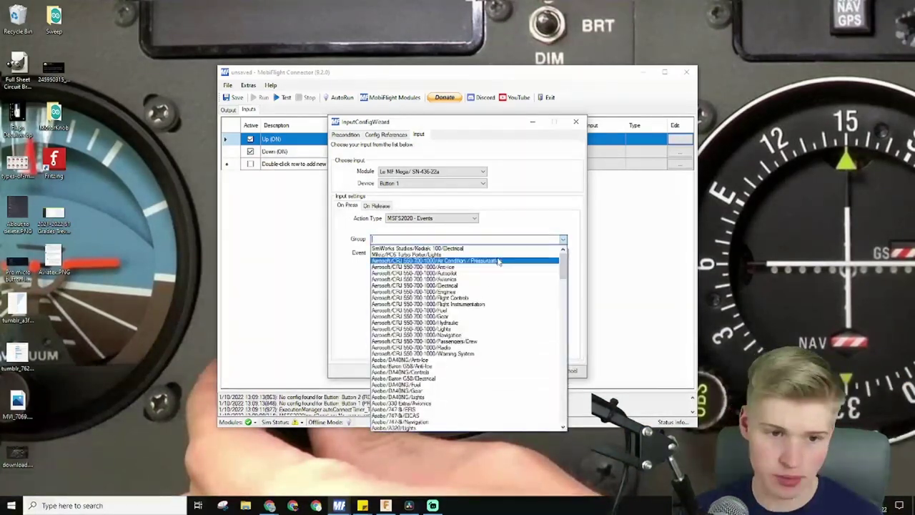
click(562, 240)
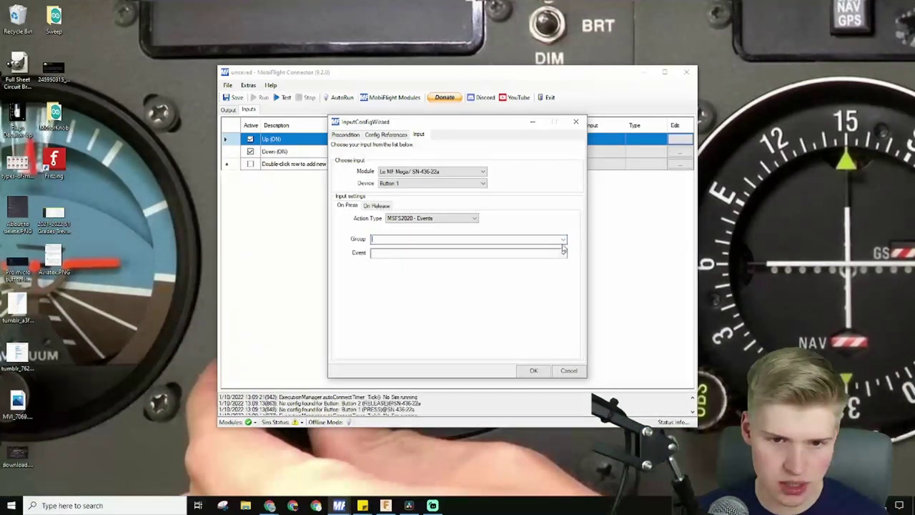
click(563, 241)
drag(565, 259, 566, 404)
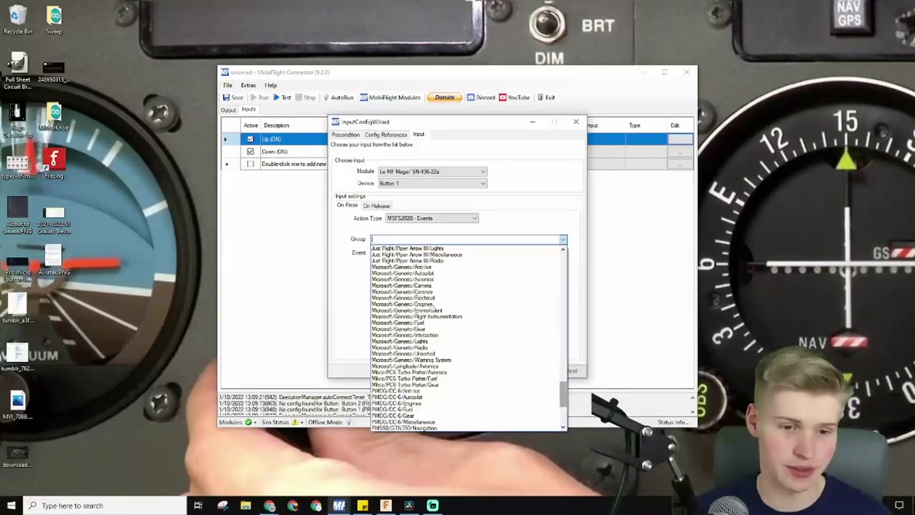
click(393, 342)
key(Tab)
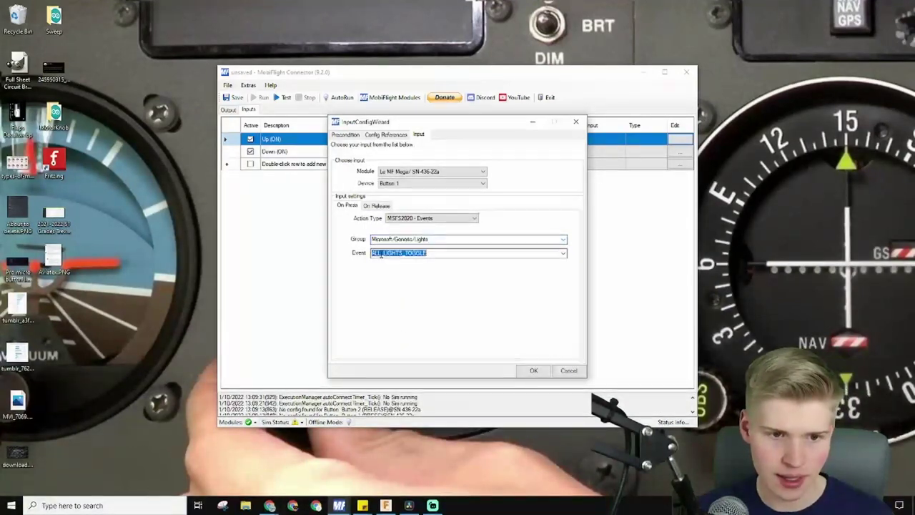
click(564, 258)
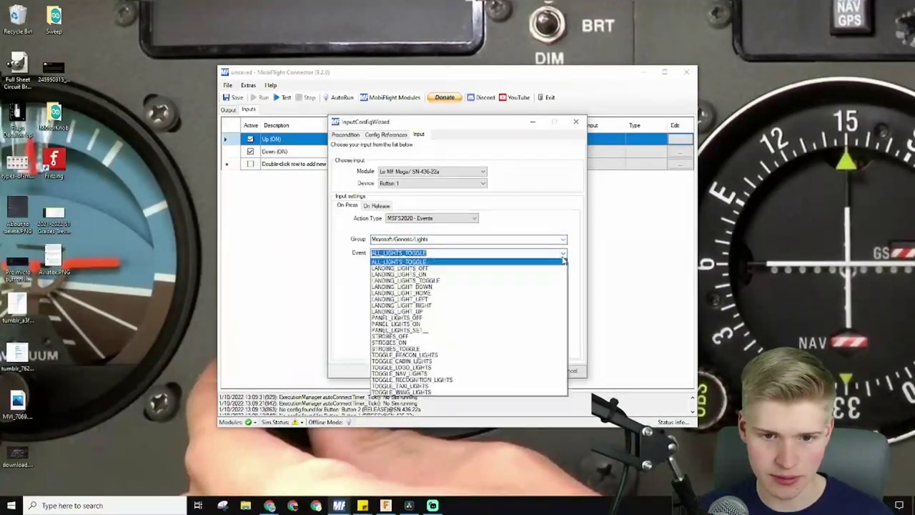
click(466, 274)
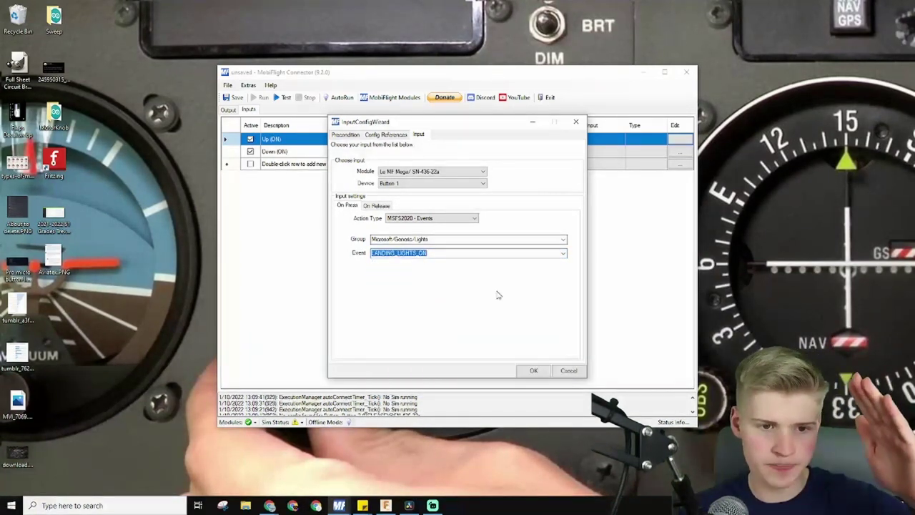
click(533, 371)
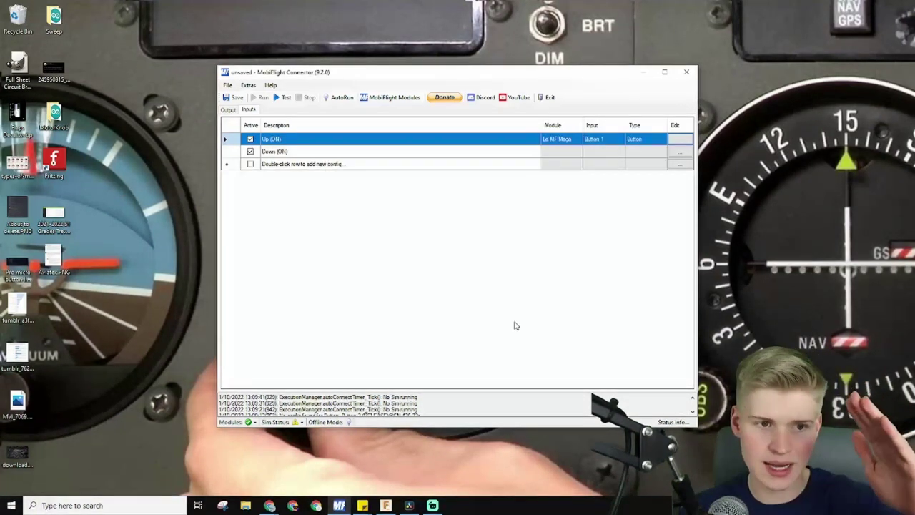
right_click(318, 141)
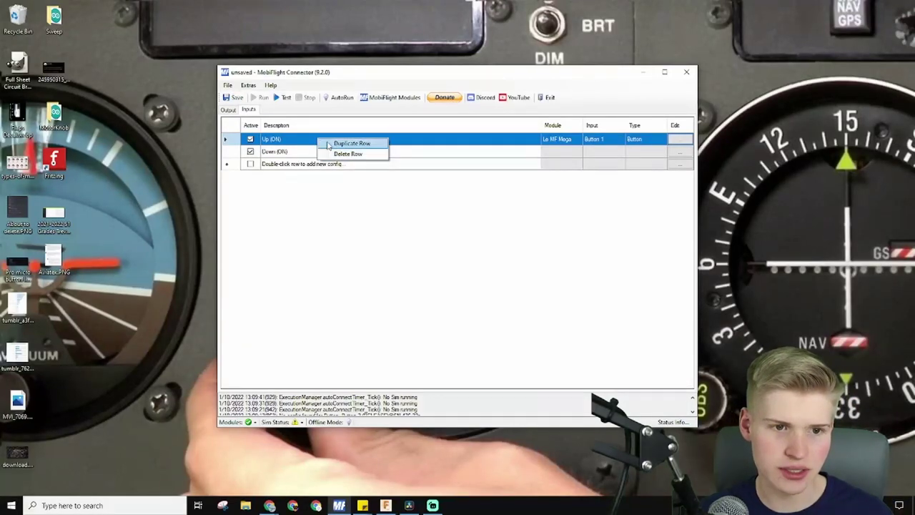
click(325, 140)
click(294, 153)
click(291, 163)
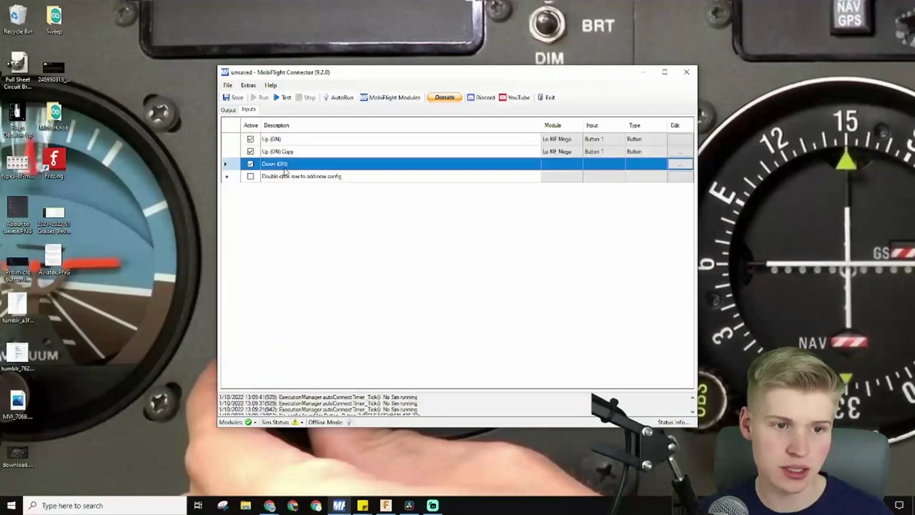
right_click(284, 164)
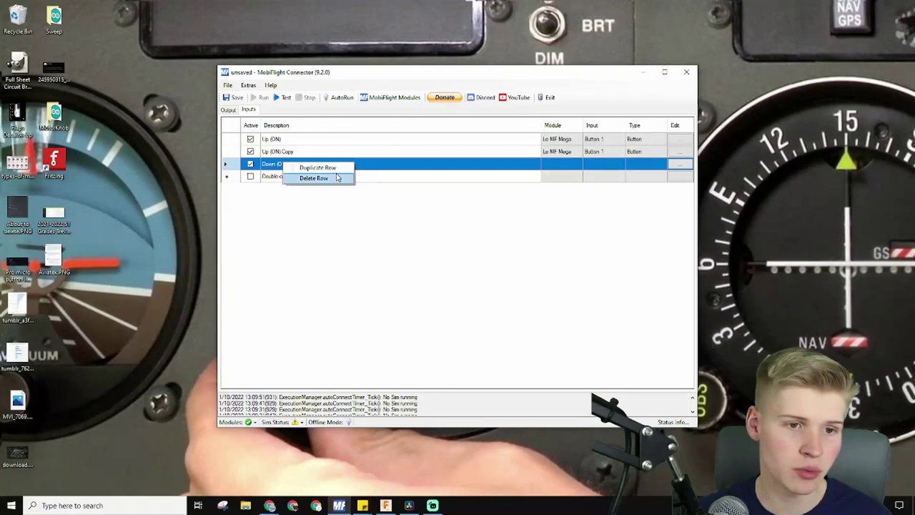
right_click(349, 152)
click(370, 172)
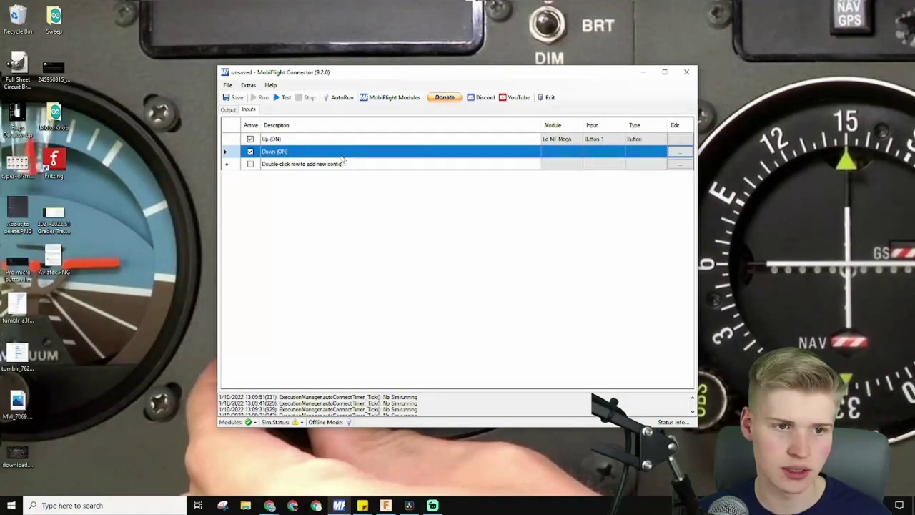
Assign Button 2 as Down (ON)'s device with action type MSFS2020 - Events.
click(342, 156)
click(676, 152)
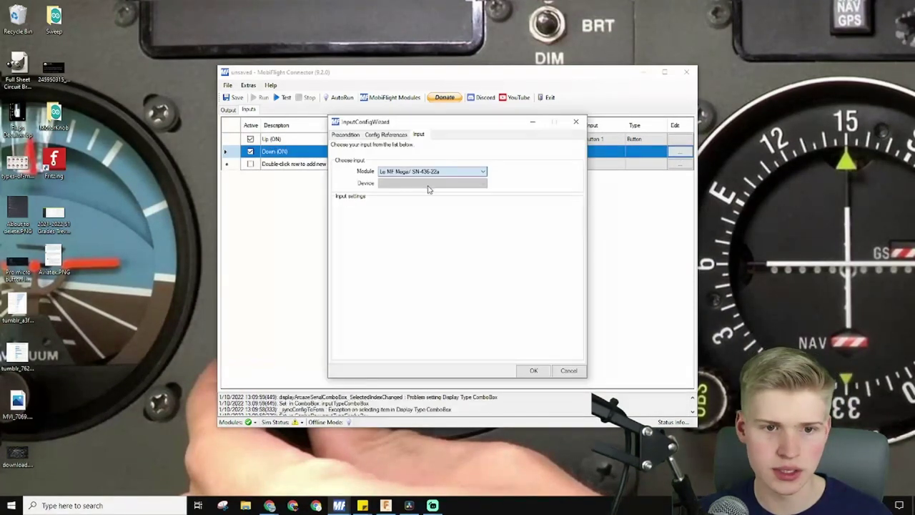
click(428, 184)
click(421, 208)
click(429, 218)
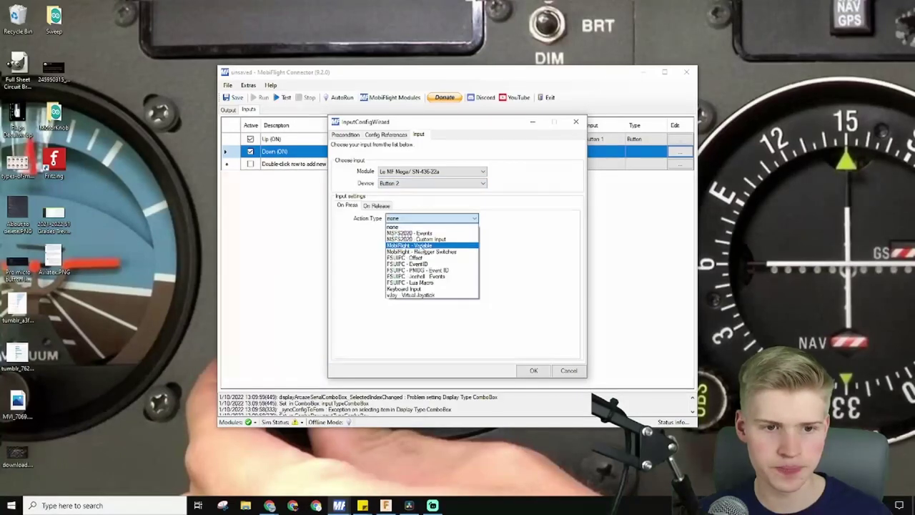
click(428, 239)
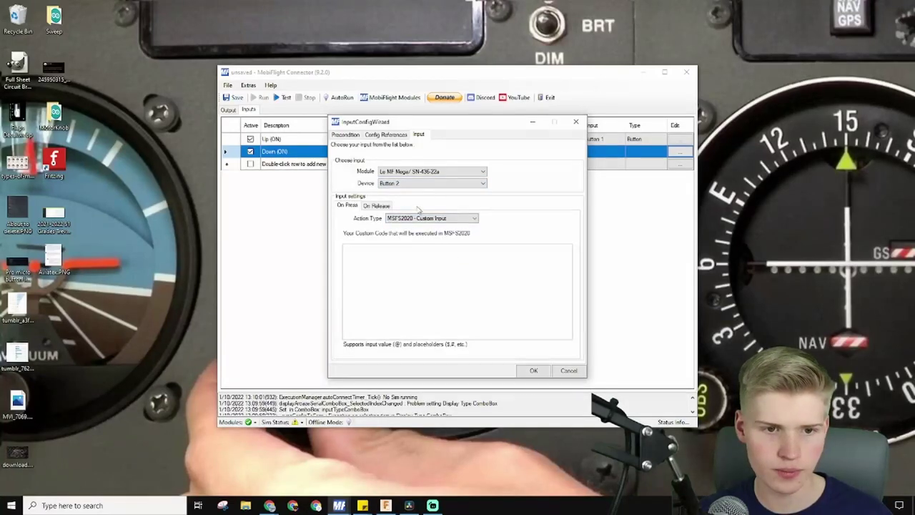
click(419, 217)
click(422, 236)
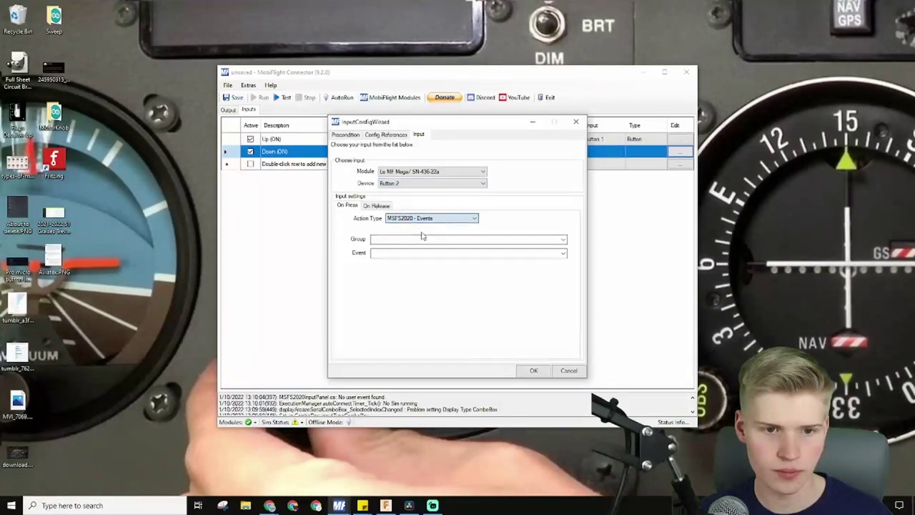
Select the Microsoft/Generic/Lights event group and pick its landing-light event.
click(527, 238)
scroll(593, 343, down, 3)
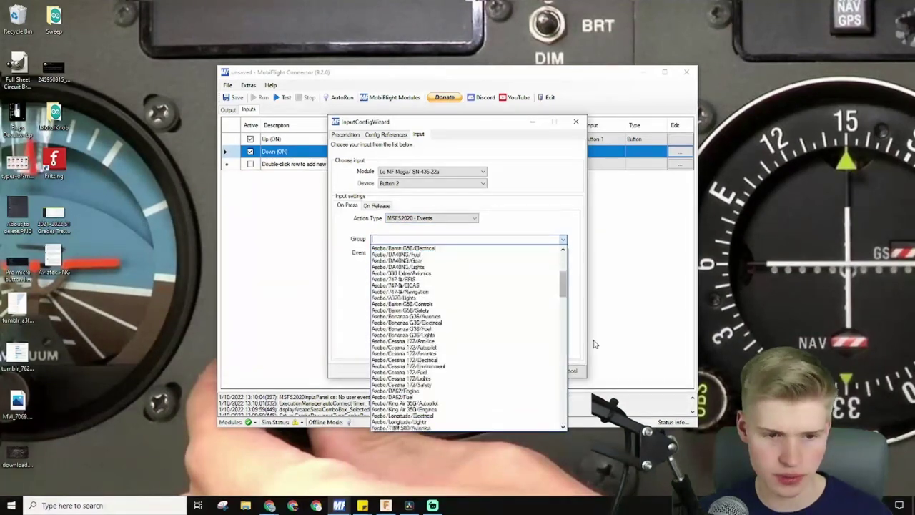
text(mic)
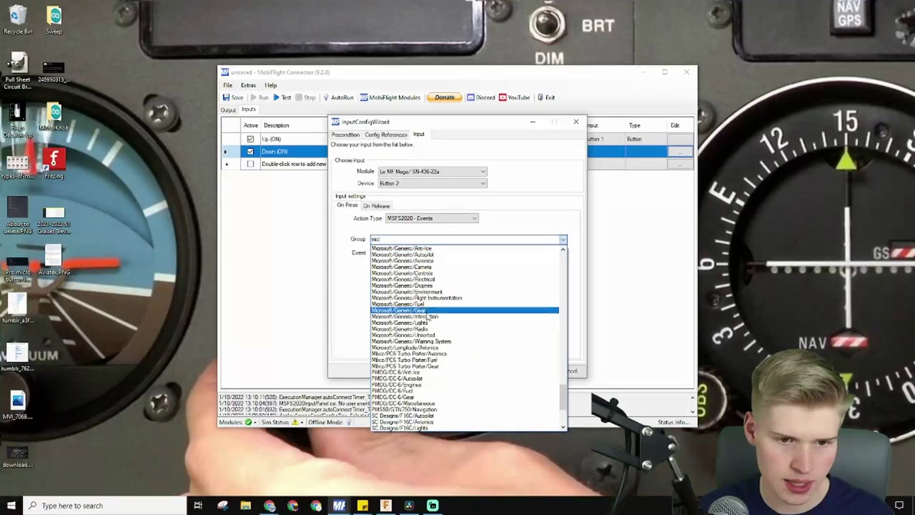
click(428, 323)
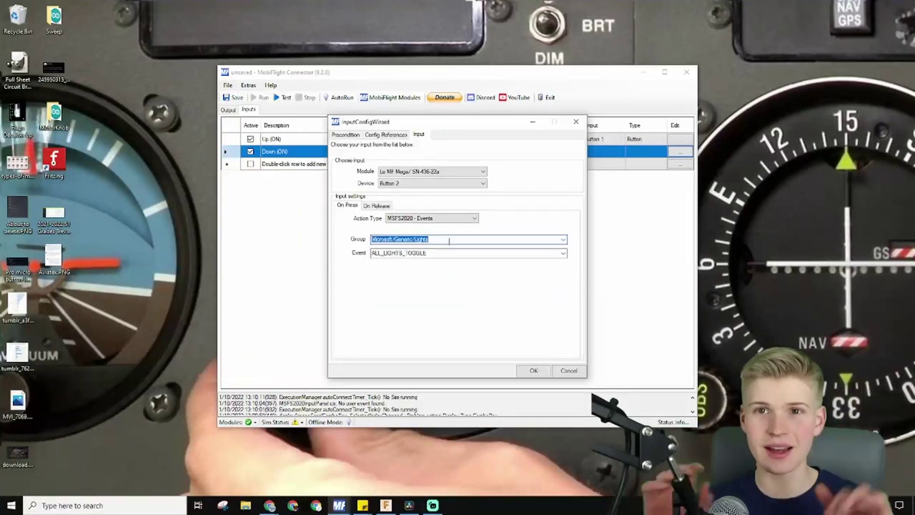
key(BackSpace)
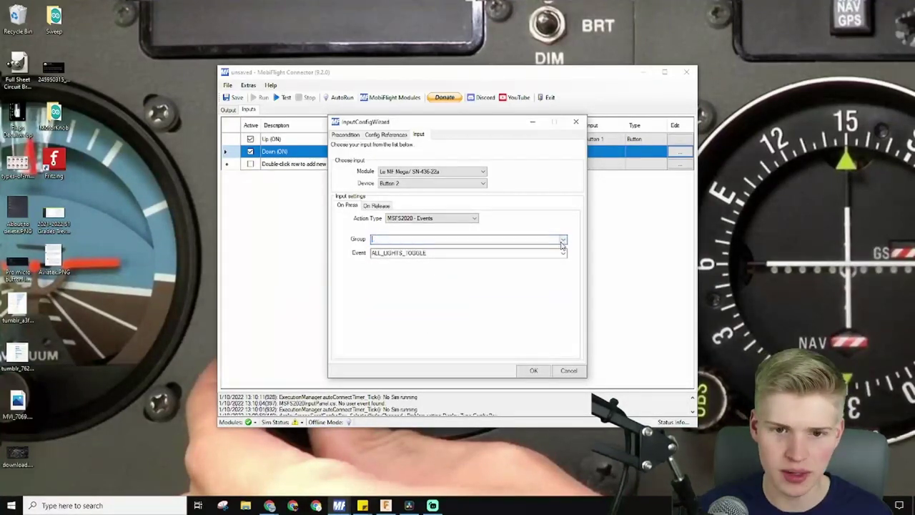
click(562, 244)
text(m)
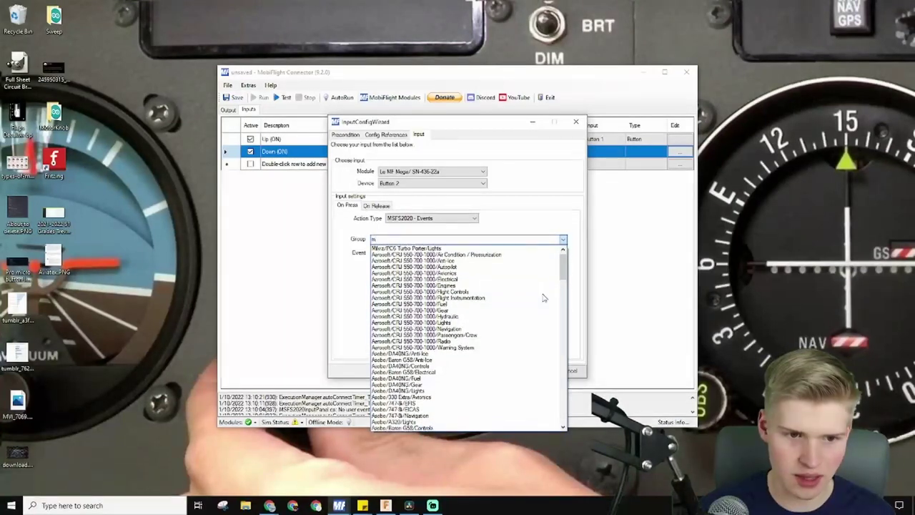
text(ic)
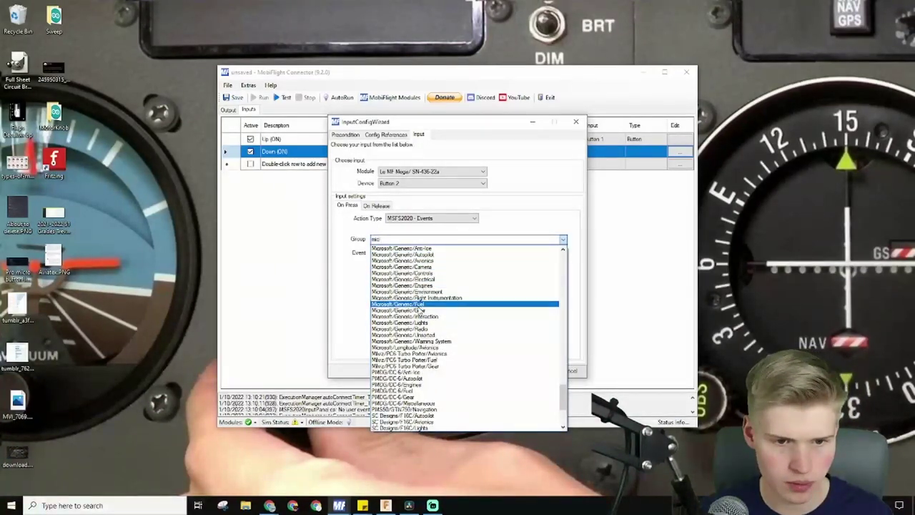
click(420, 324)
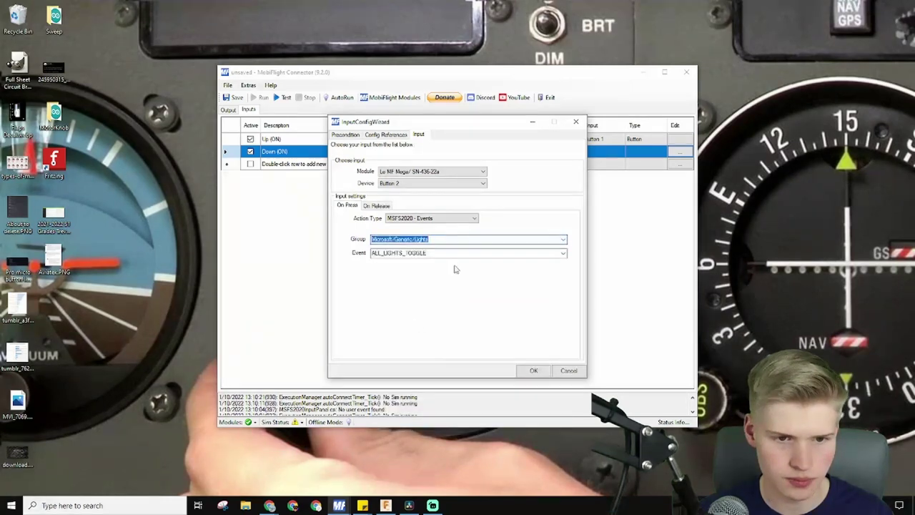
click(558, 253)
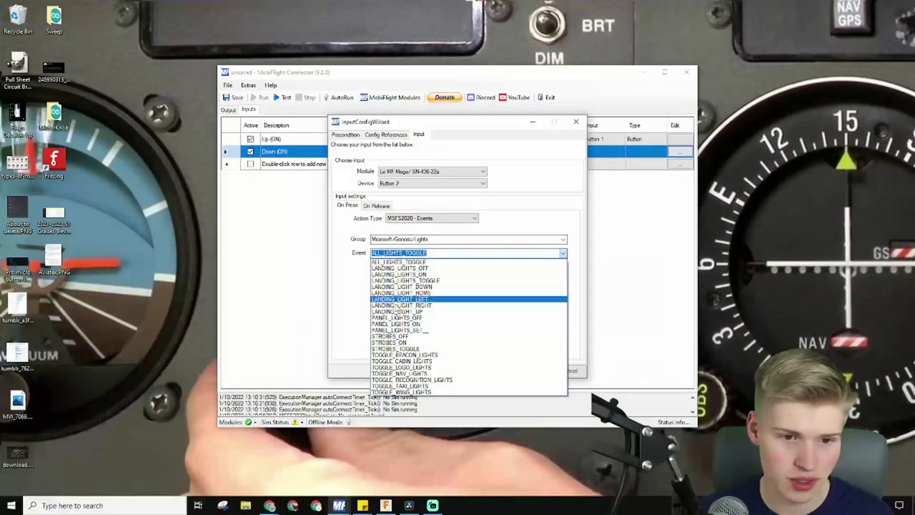
click(531, 323)
Confirm Down (ON)'s settings, then rename the rows to Landing Light On (ON) and Landing Light Off (ON).
click(532, 370)
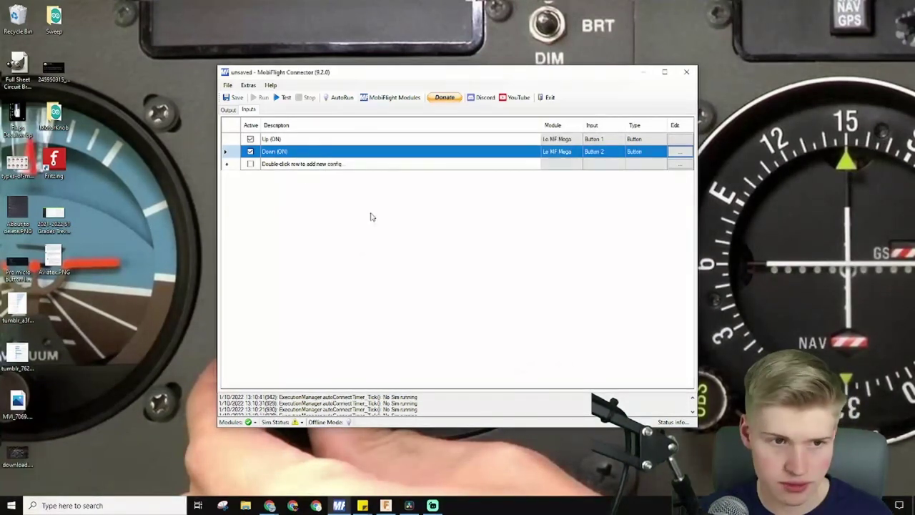
click(326, 140)
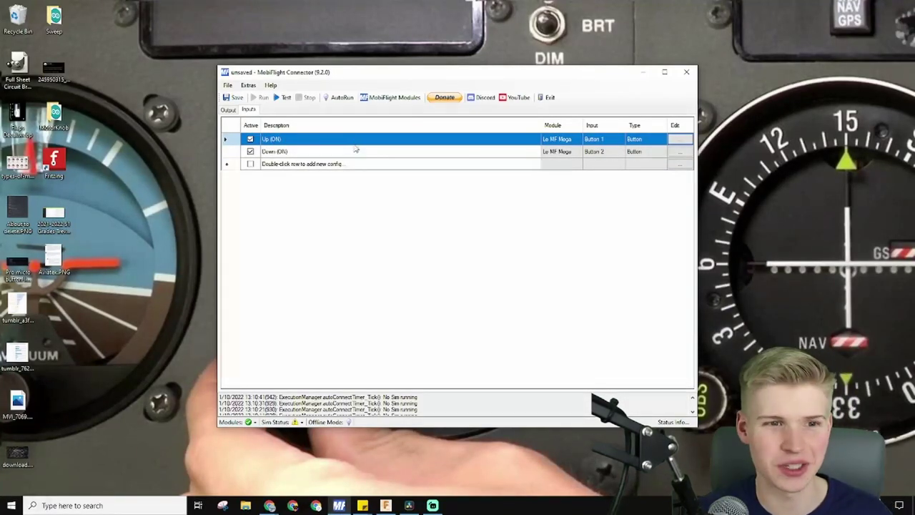
click(334, 139)
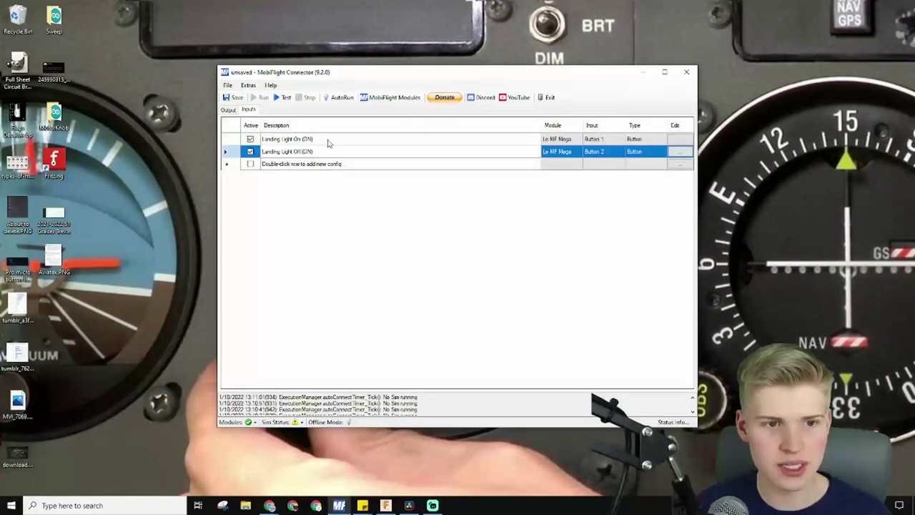
key(Return)
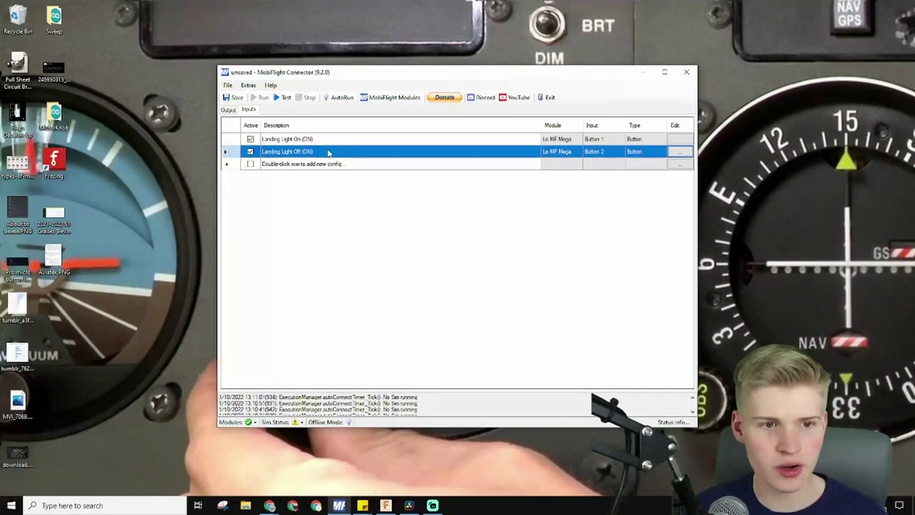
click(291, 140)
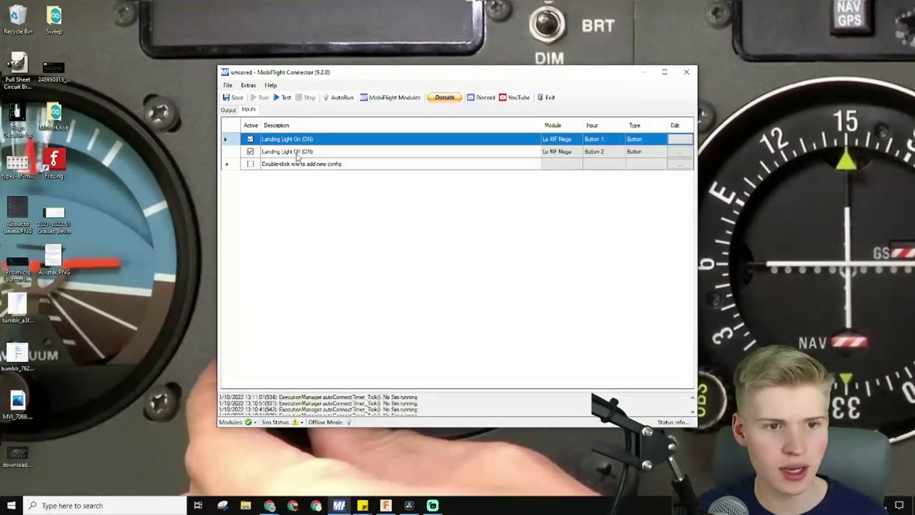
click(299, 153)
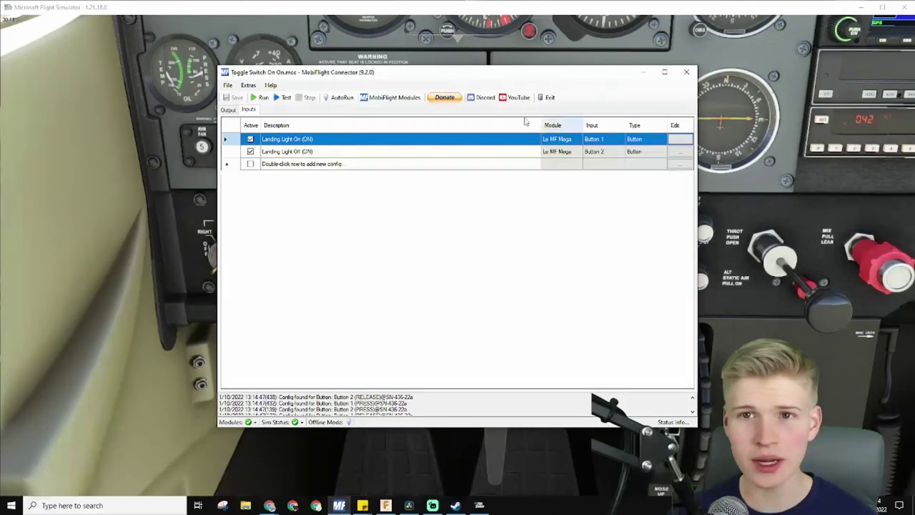
Run Toggle Switch On On.mcc and review Landing Light On's action type, leaving it unchanged.
click(260, 97)
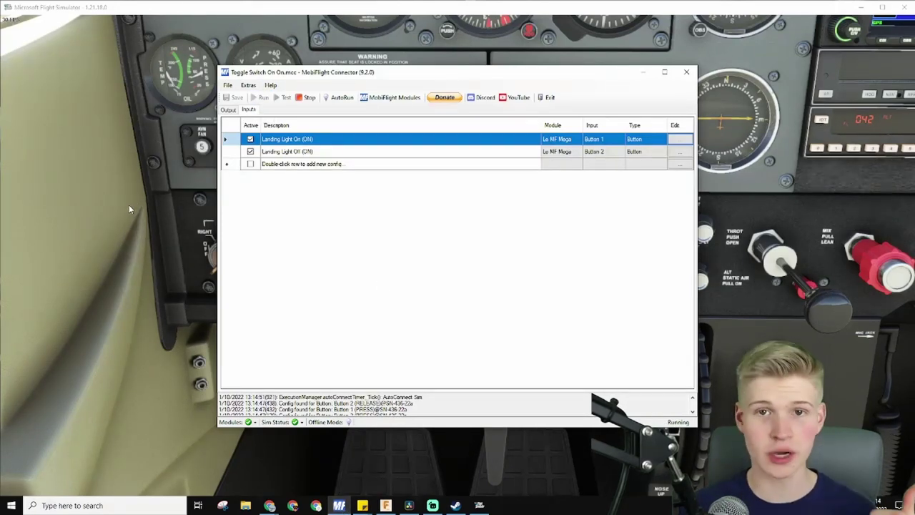
click(683, 140)
click(412, 218)
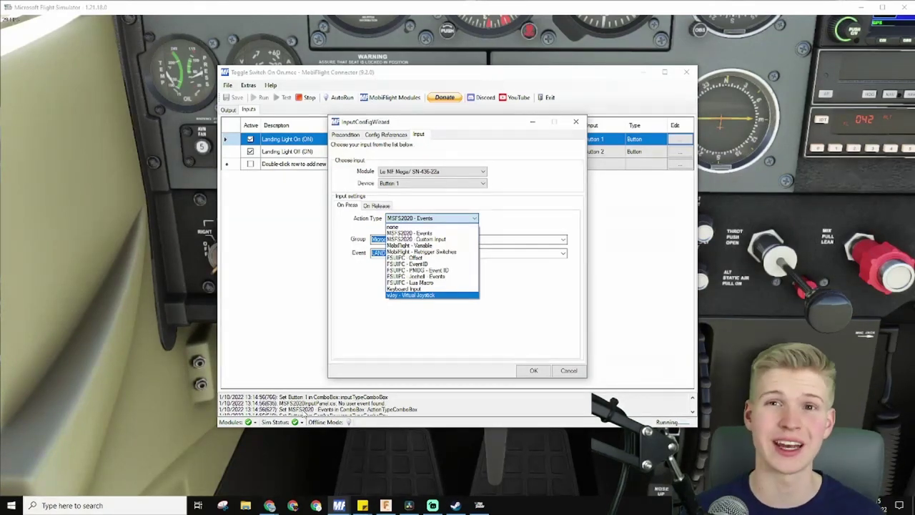
click(566, 369)
click(568, 370)
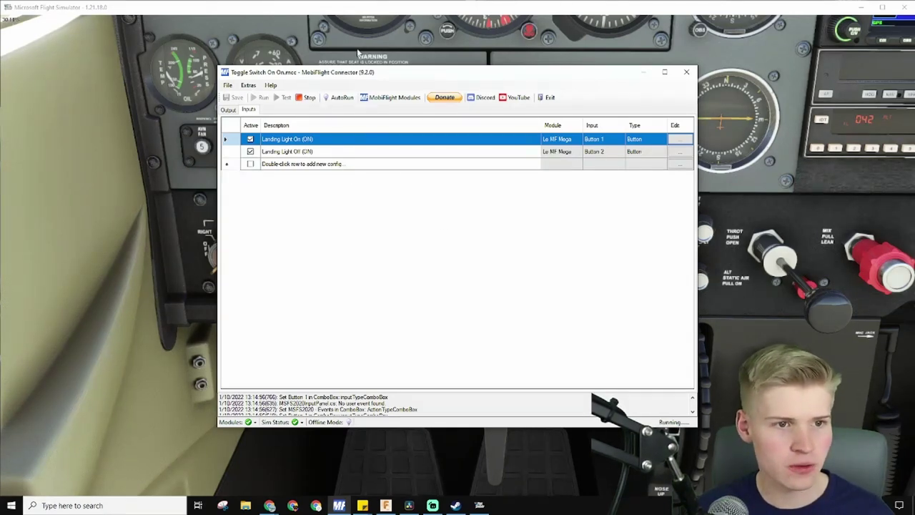
Minimize MobiFlight and reposition it so the simulator's light switch panel is visible.
click(643, 72)
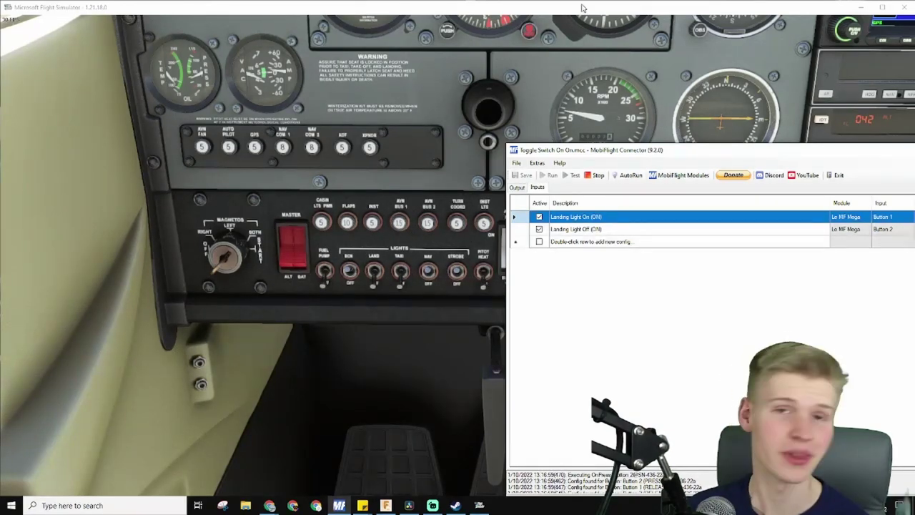
mouse_move(580, 3)
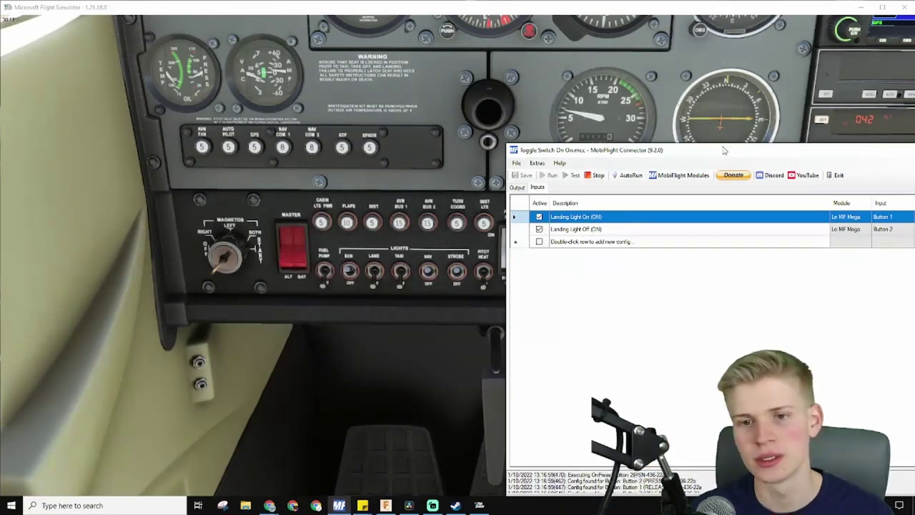
Snap the MobiFlight window to the right half of the screen with Win+Right.
key(super+Right)
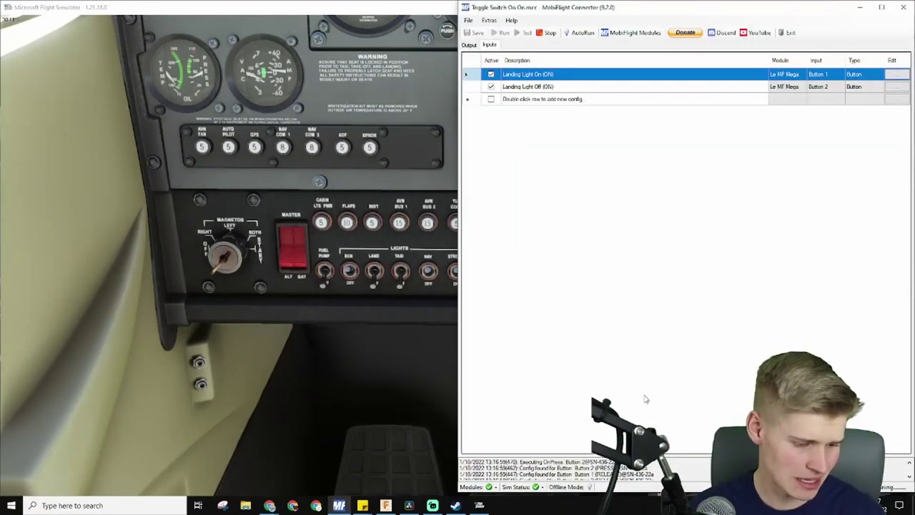